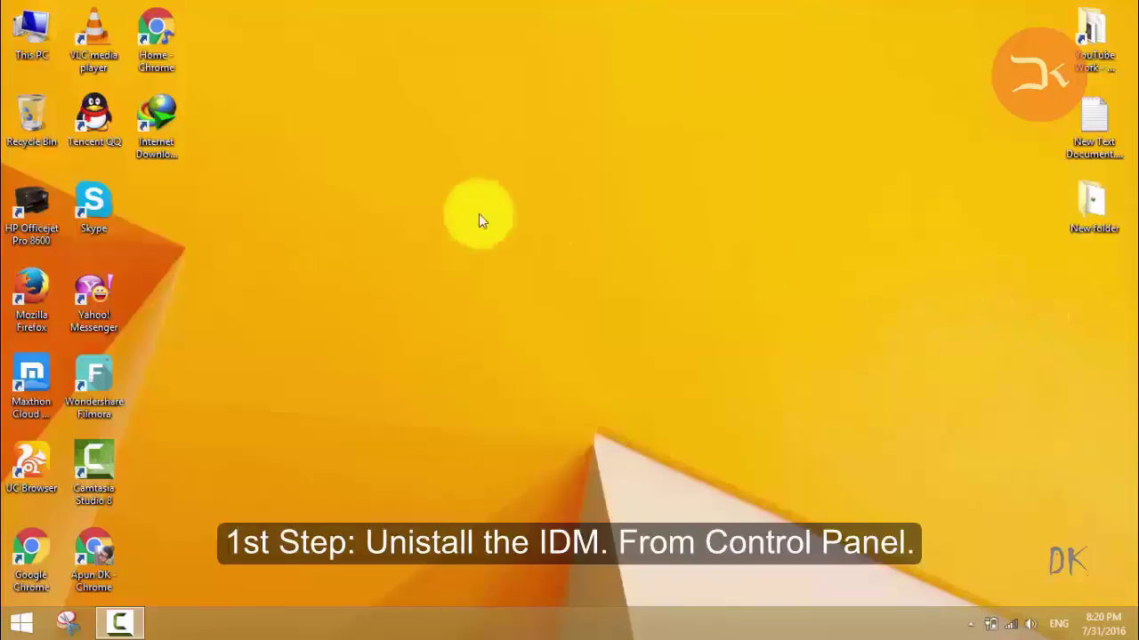
- Open the Control Panel's Programs and Features list of installed programs
click(20, 622)
click(289, 492)
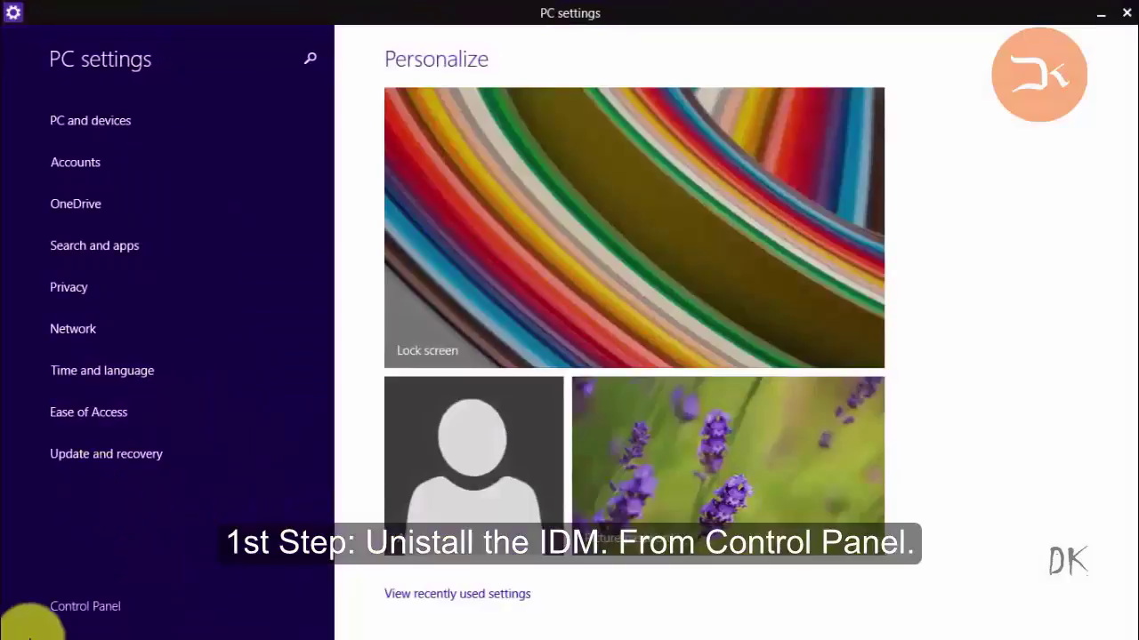
click(66, 602)
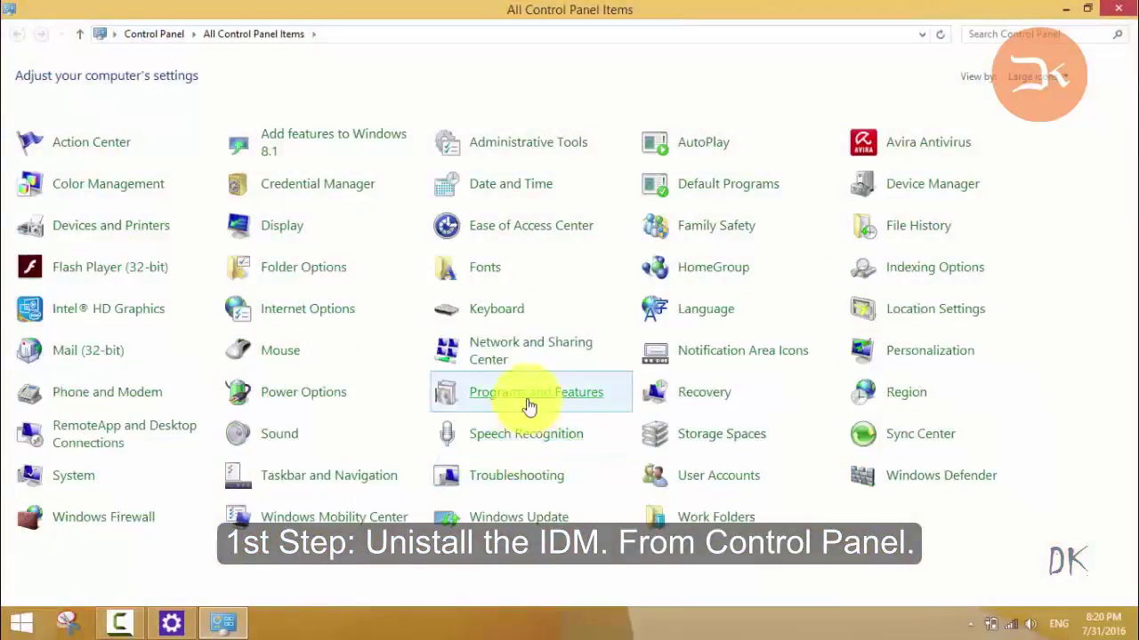
click(530, 406)
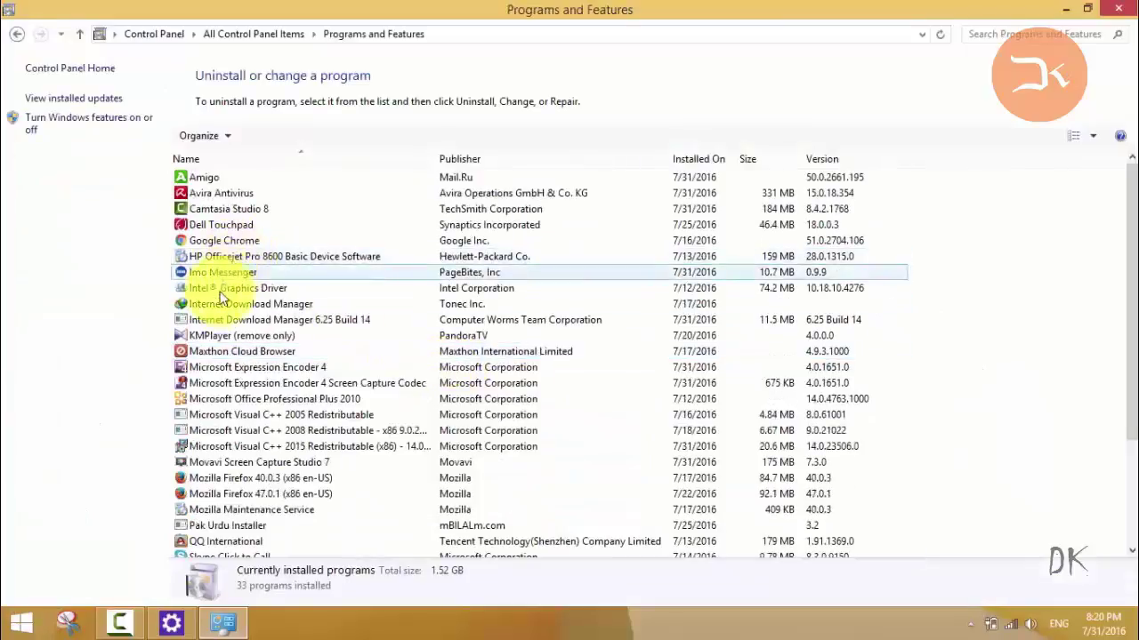
- Uninstall the Tonec Internet Download Manager using the Default uninstall method, and decline the computer reboot
click(217, 304)
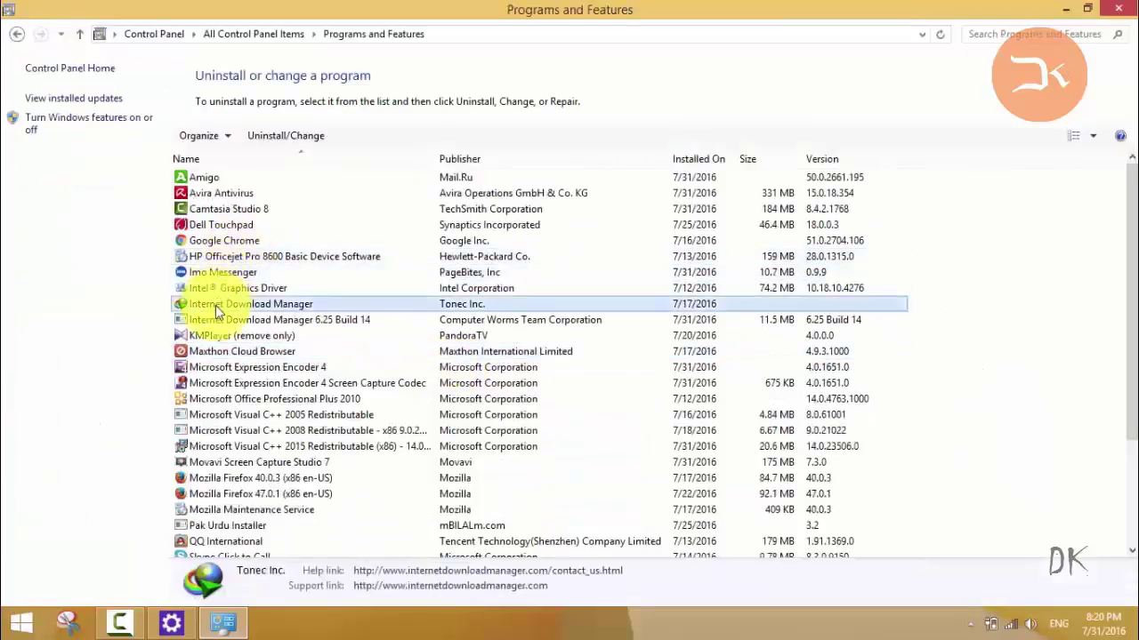
click(252, 135)
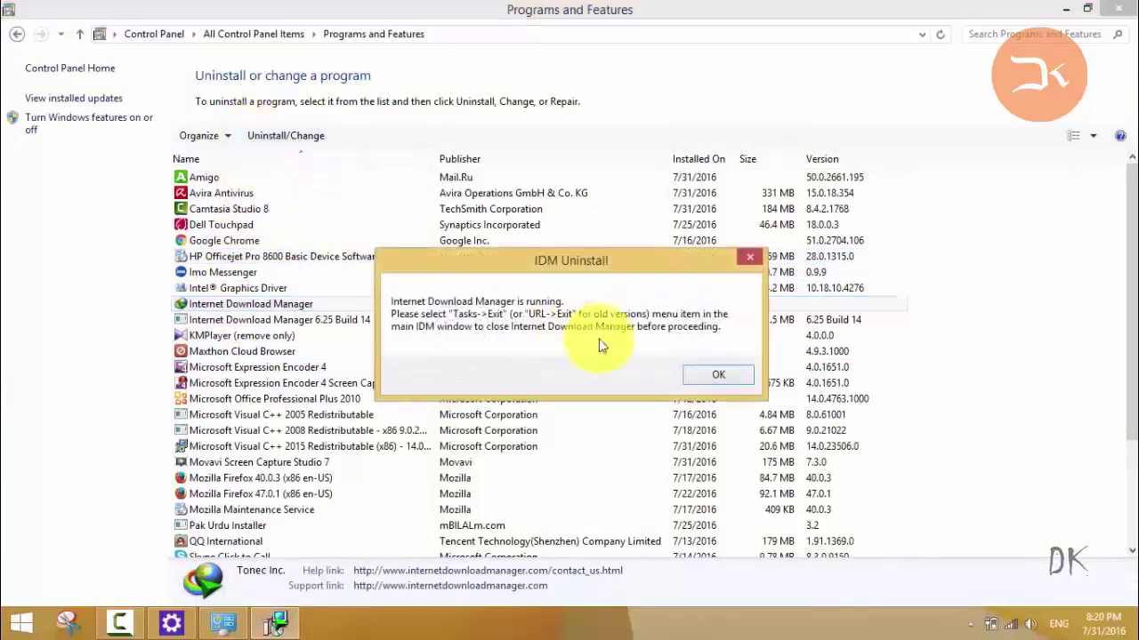
click(714, 375)
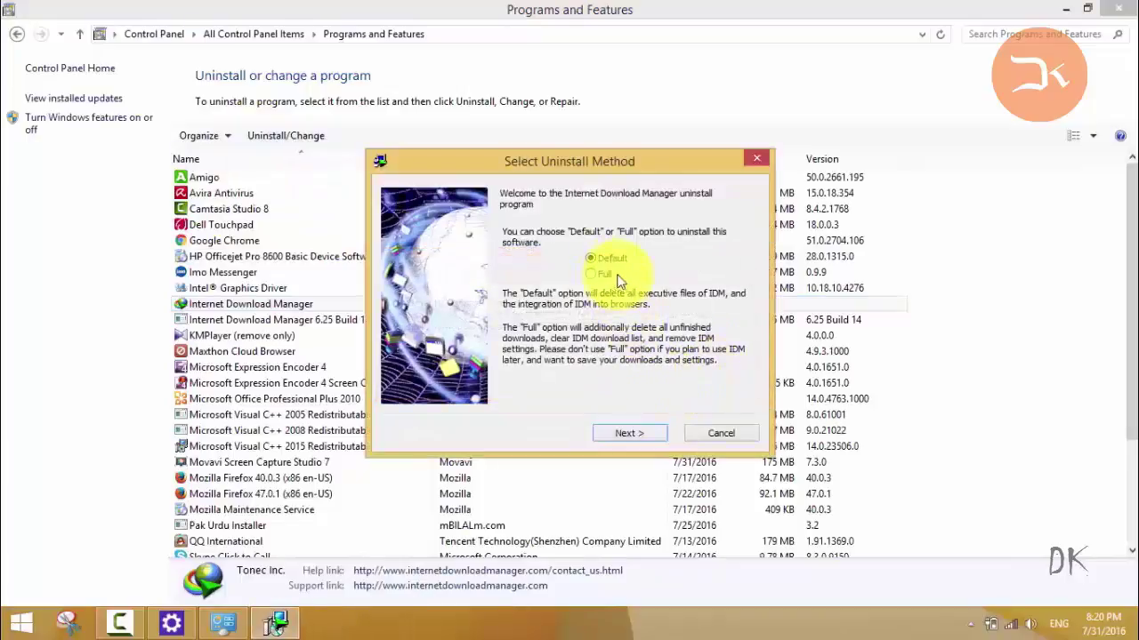
click(615, 432)
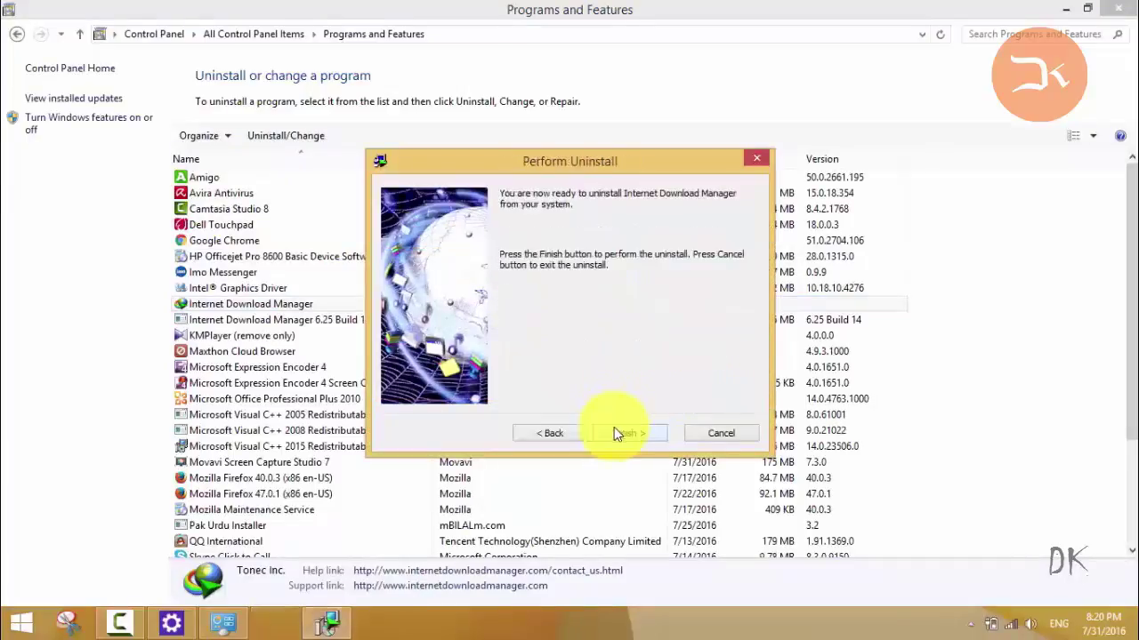
click(618, 433)
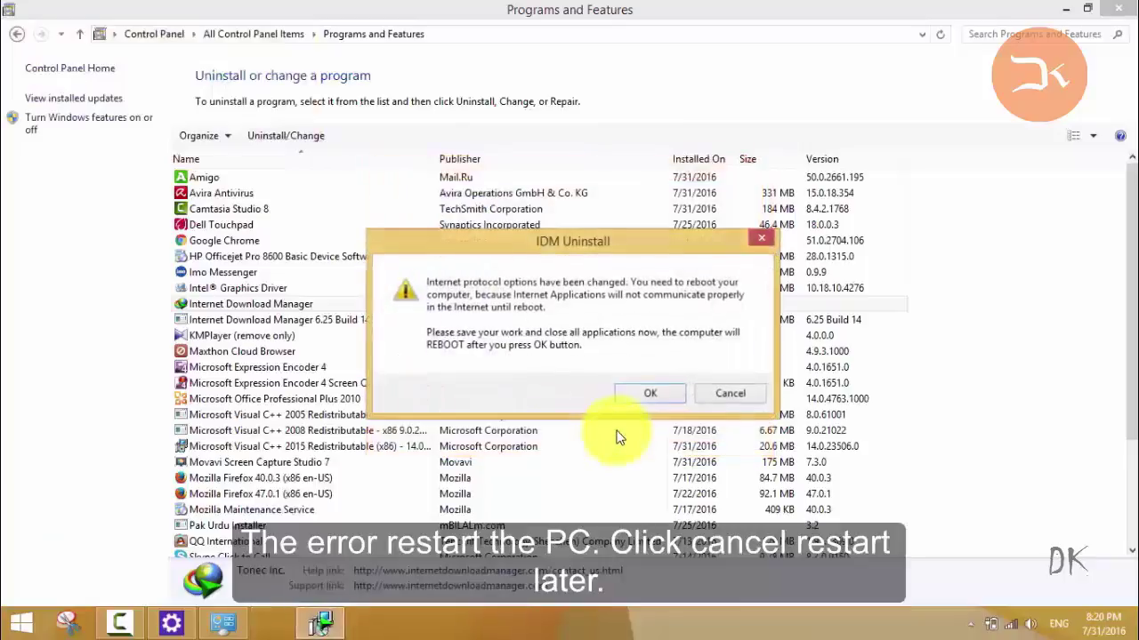
click(716, 397)
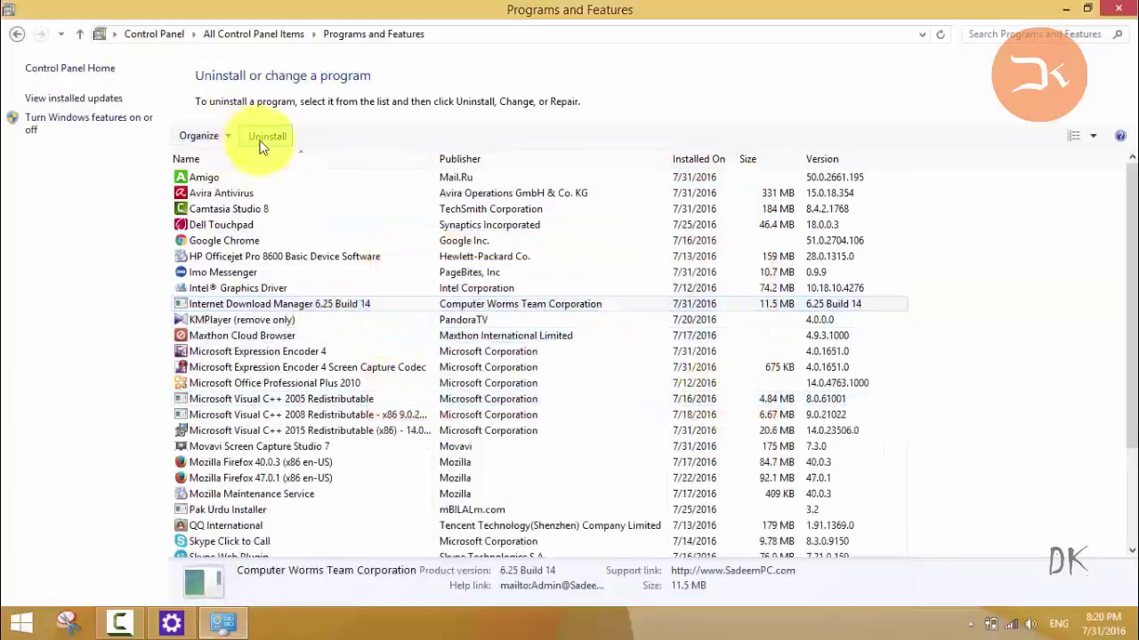
- Uninstall Internet Download Manager 6.25 Build 14 by Computer Worms Team Corporation, and close Programs and Features
click(260, 137)
click(602, 335)
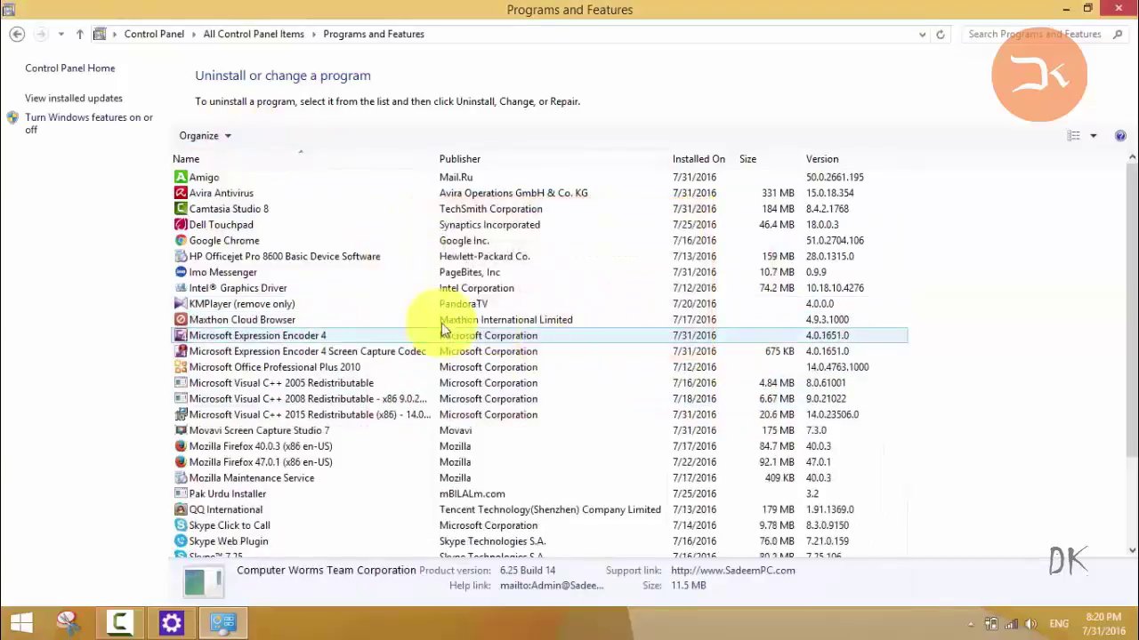
click(1127, 8)
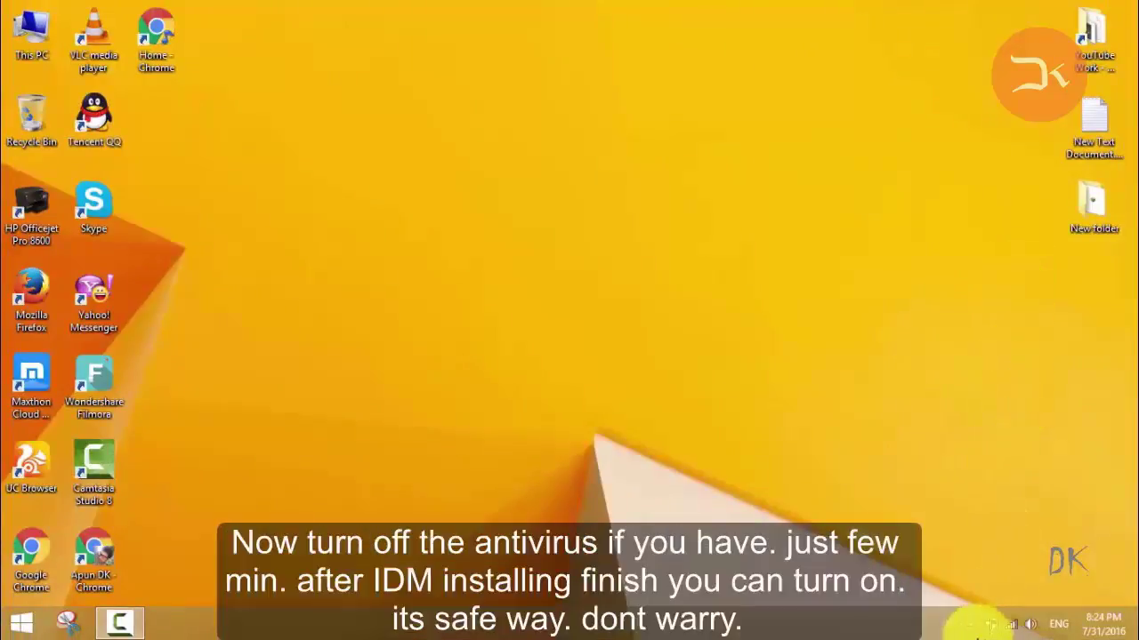
- Disable Windows Firewall and Real-Time Protection through Avira Free Antivirus
click(971, 625)
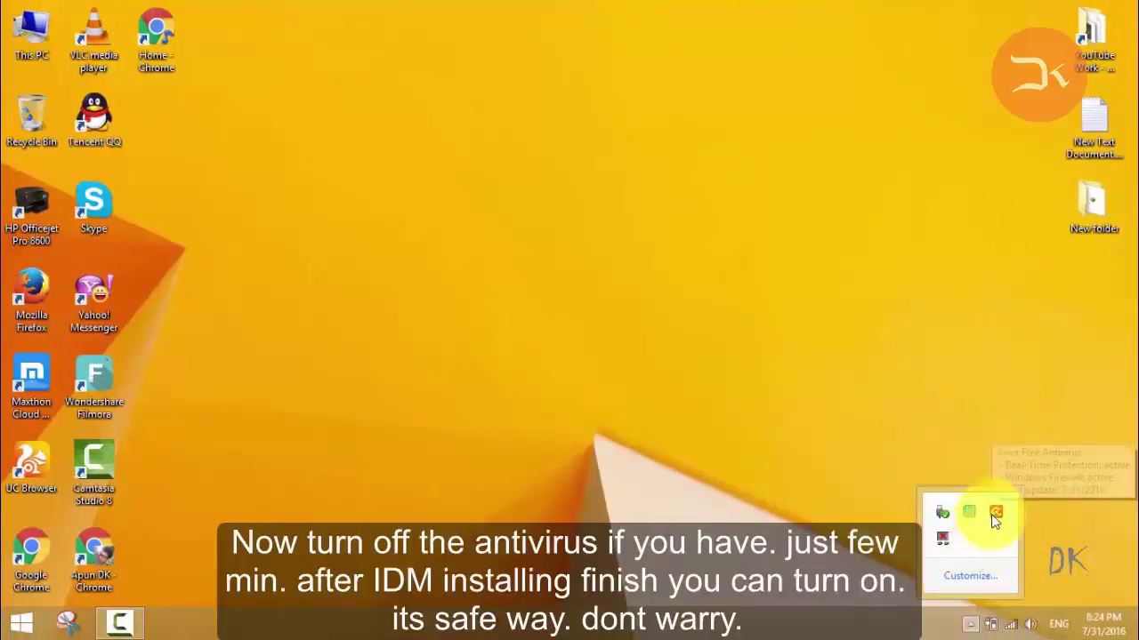
right_click(990, 518)
click(1034, 344)
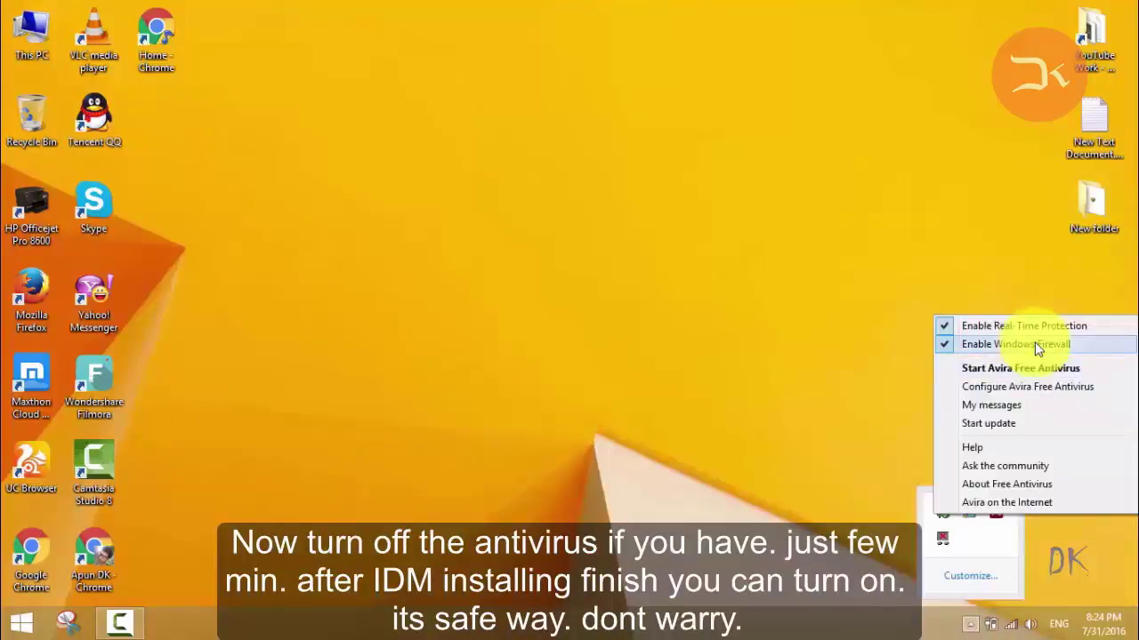
click(970, 623)
right_click(996, 516)
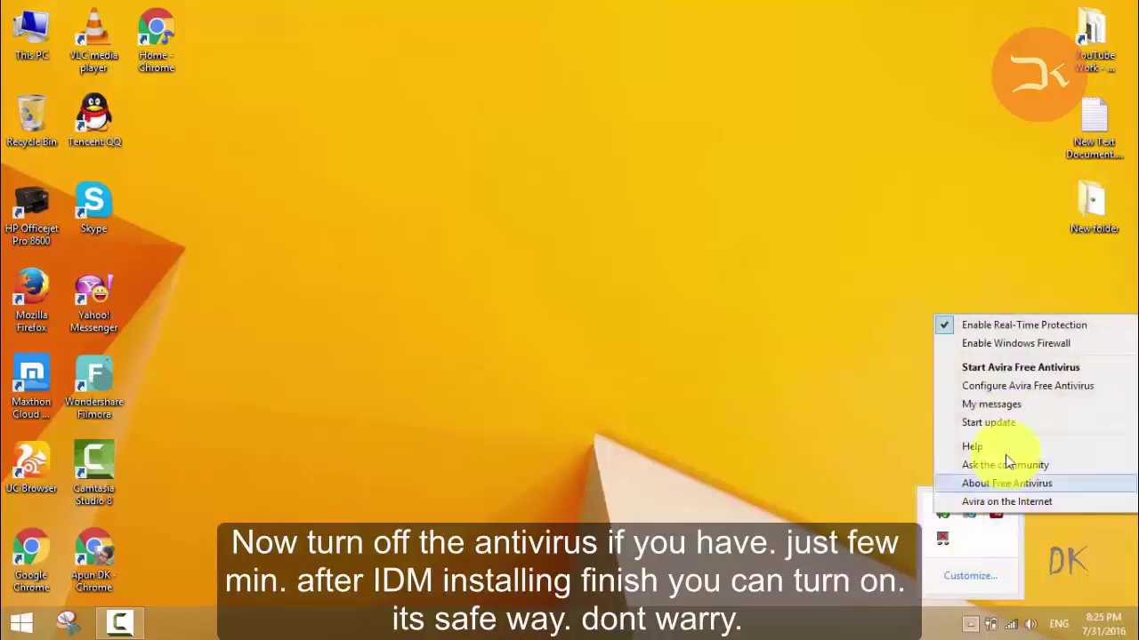
click(1036, 327)
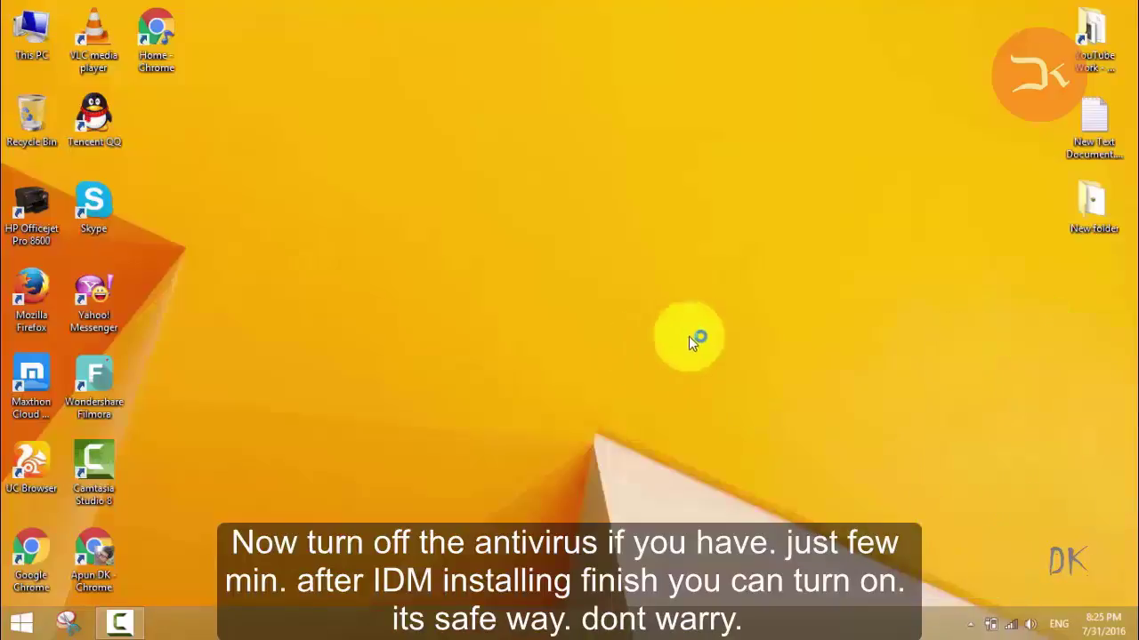
- Copy the Google Drive download link from New Text Document.txt on the desktop and close the file
double_click(1092, 120)
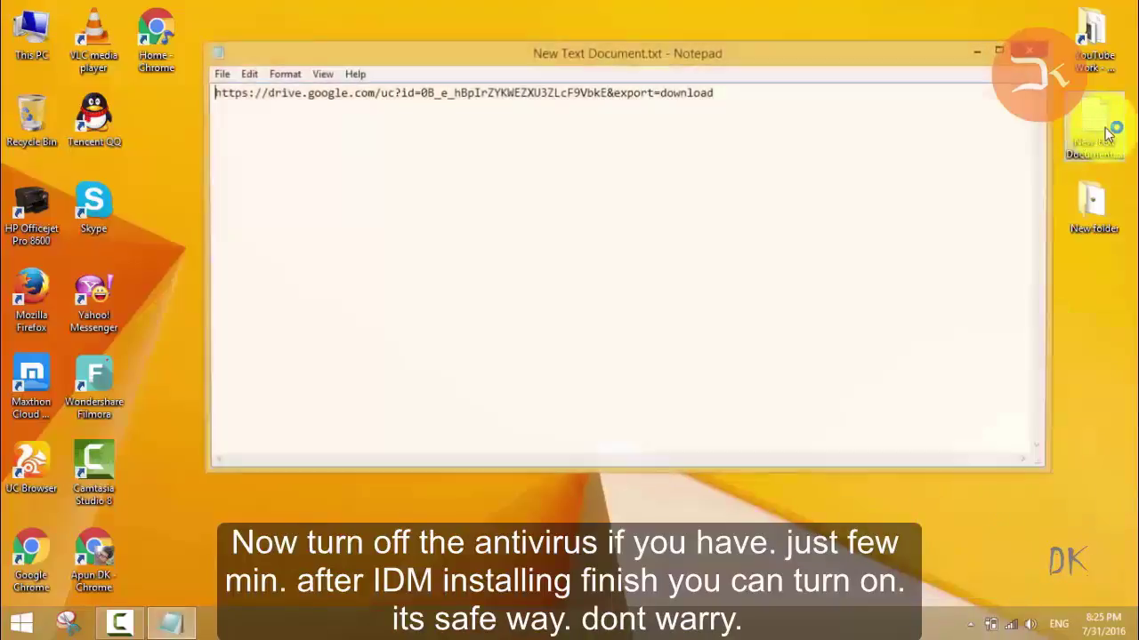
click(861, 106)
key(ctrl+a)
key(ctrl+c)
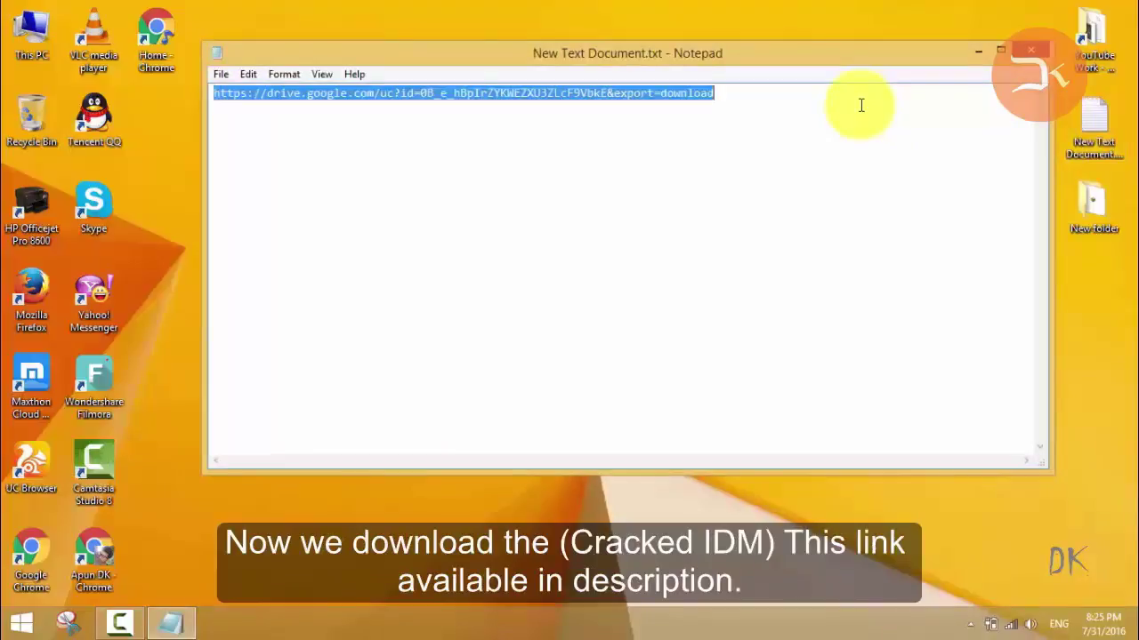
click(1030, 50)
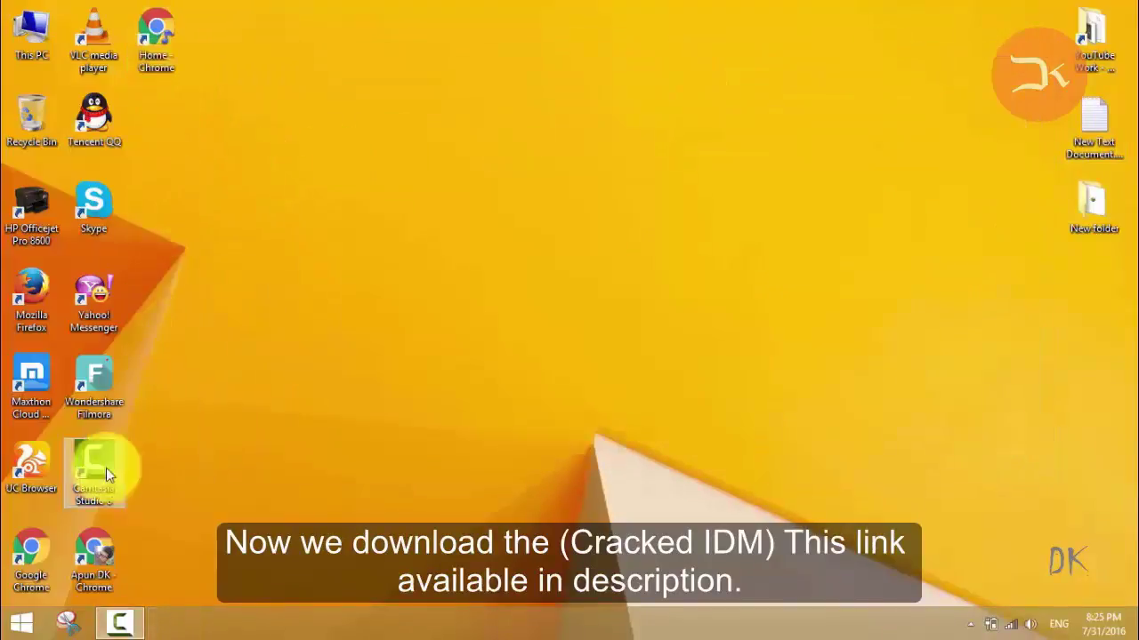
- Switch to Chrome, load the copied Google Drive download link in a new tab, and close the Google home page tab
double_click(92, 564)
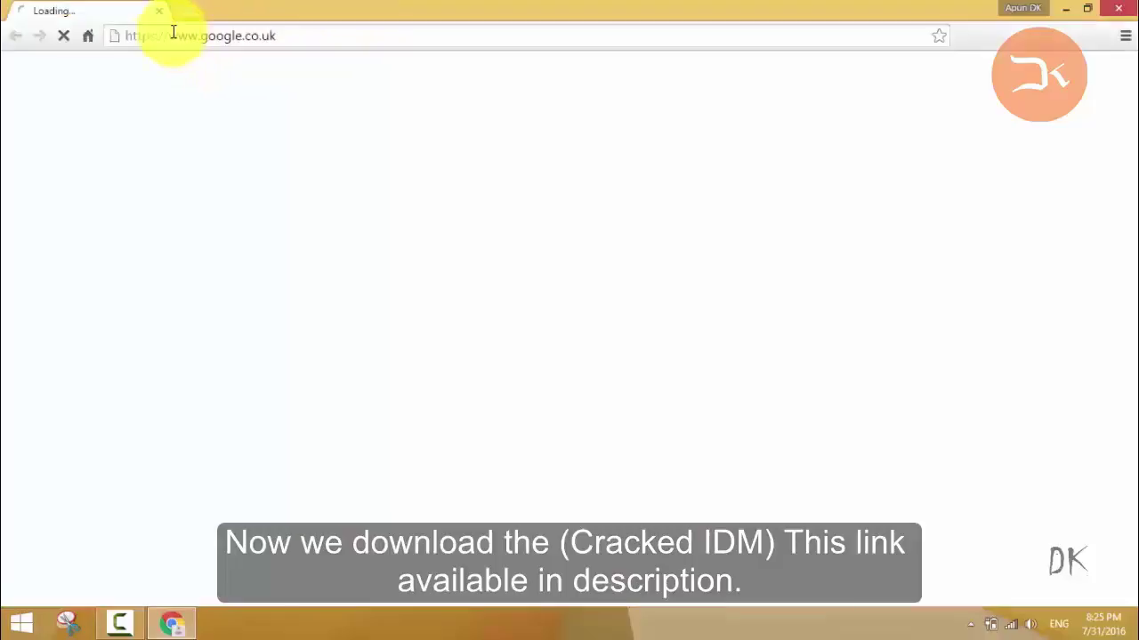
click(184, 13)
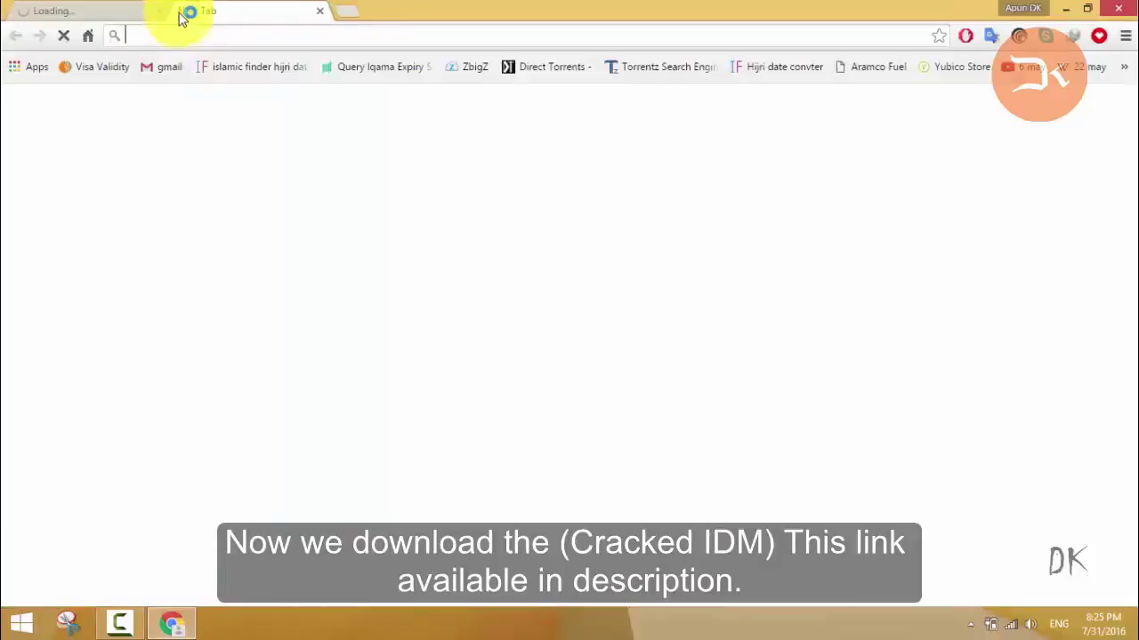
key(ctrl+v)
key(Return)
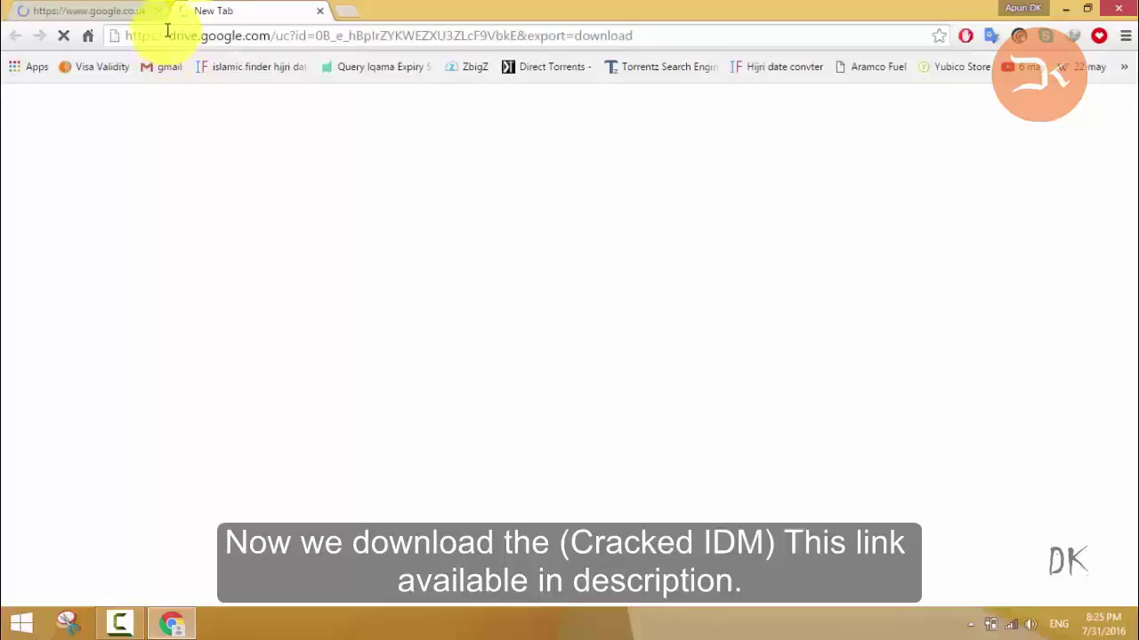
click(159, 10)
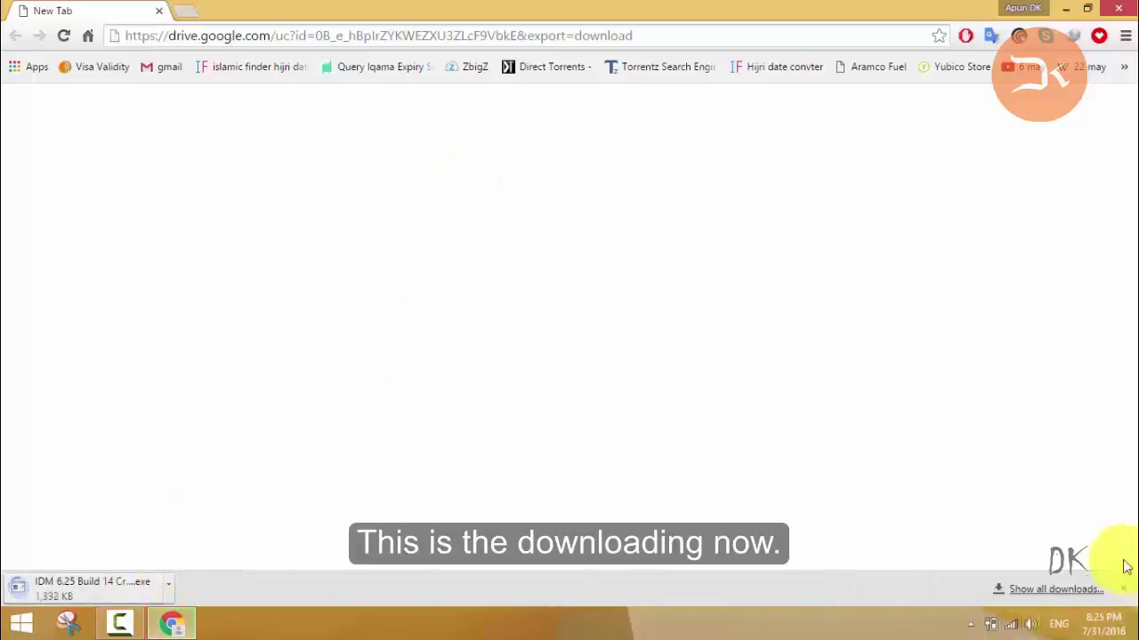
- Cancel the running IDM 6.25 Build 14 download in the Downloads list and minimize the browser
click(1031, 589)
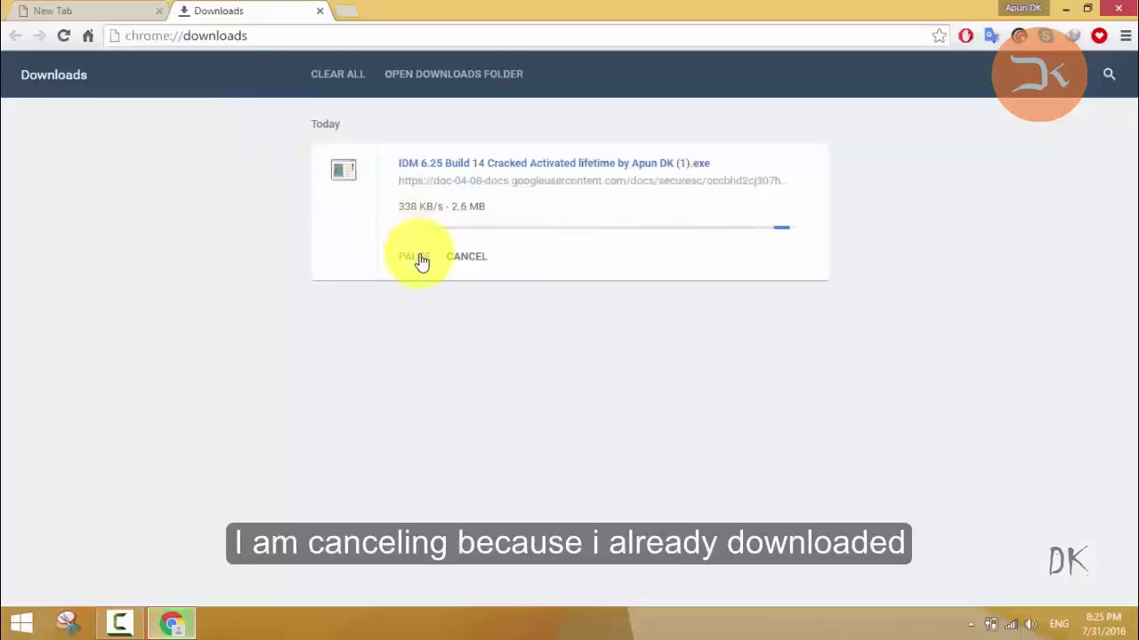
click(415, 256)
click(466, 257)
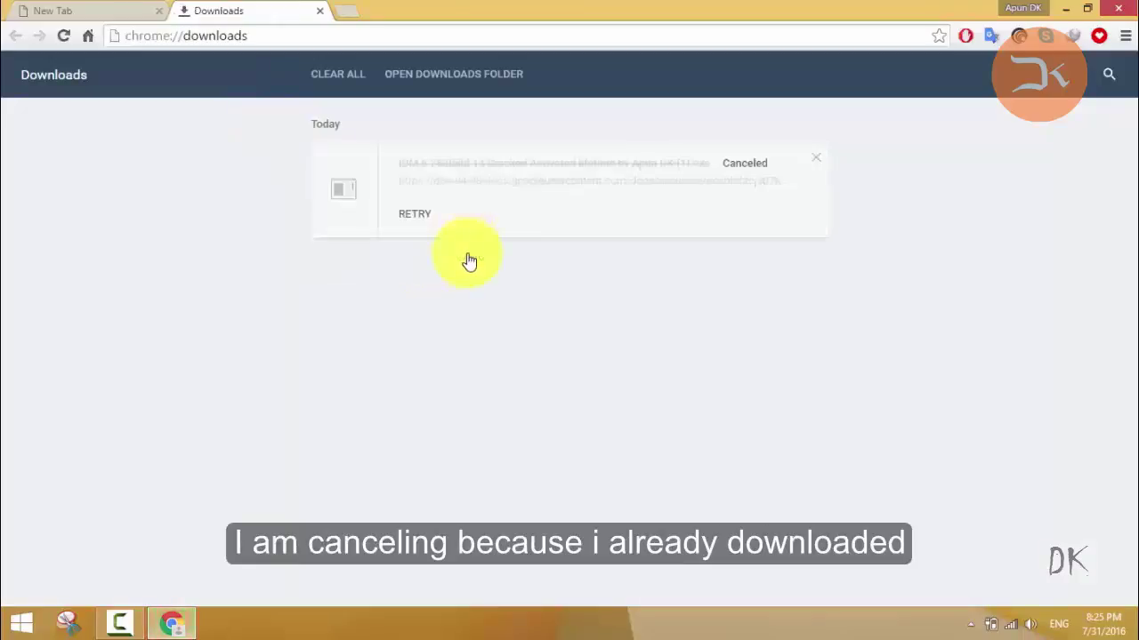
click(1065, 8)
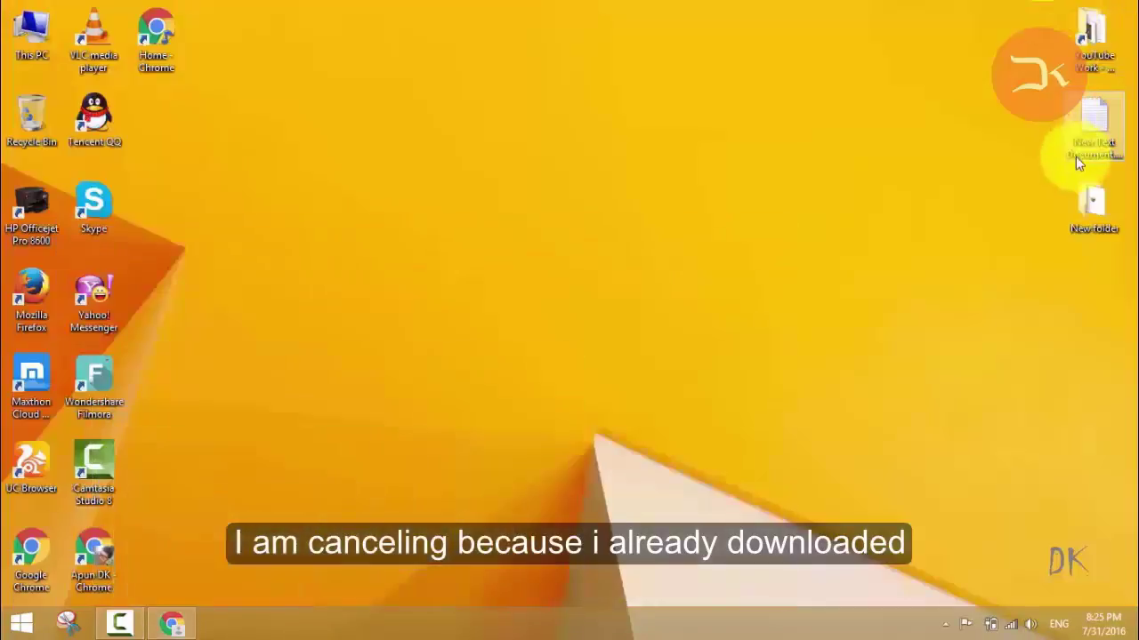
- Run the IDM 6.25 Build 14 installer stored in the desktop's New folder, and minimize the folder window
double_click(1087, 210)
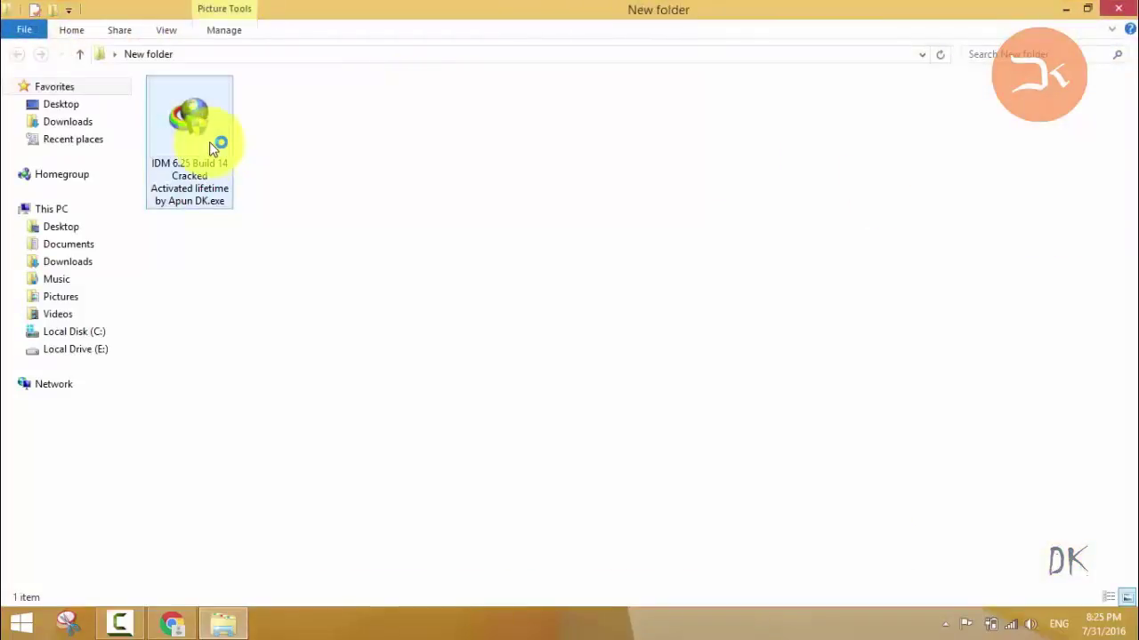
double_click(209, 141)
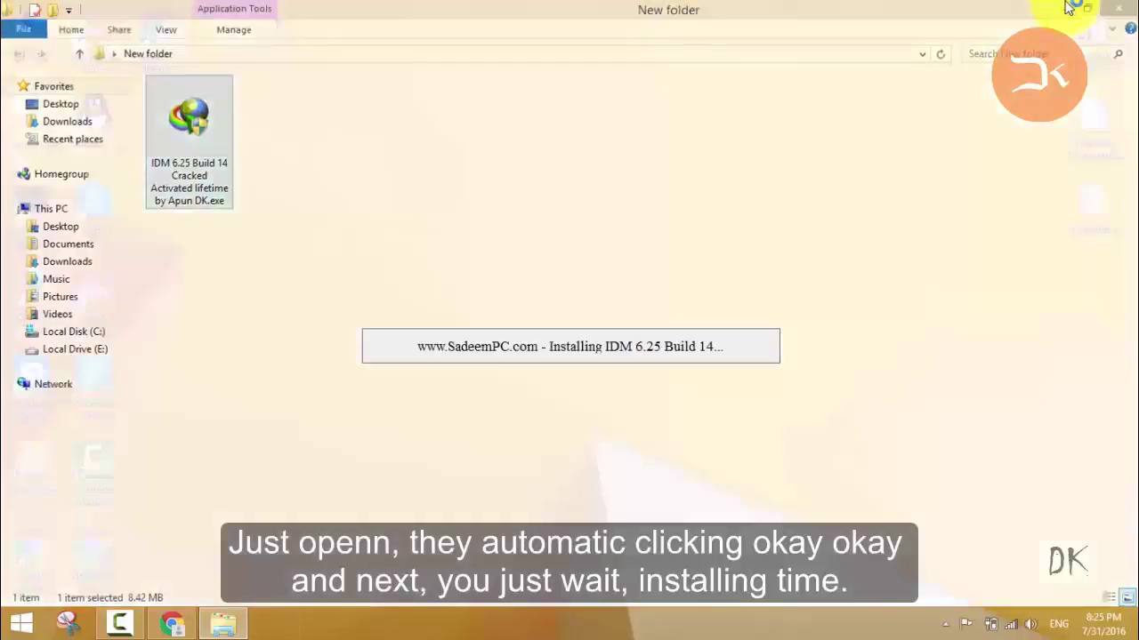
click(1066, 8)
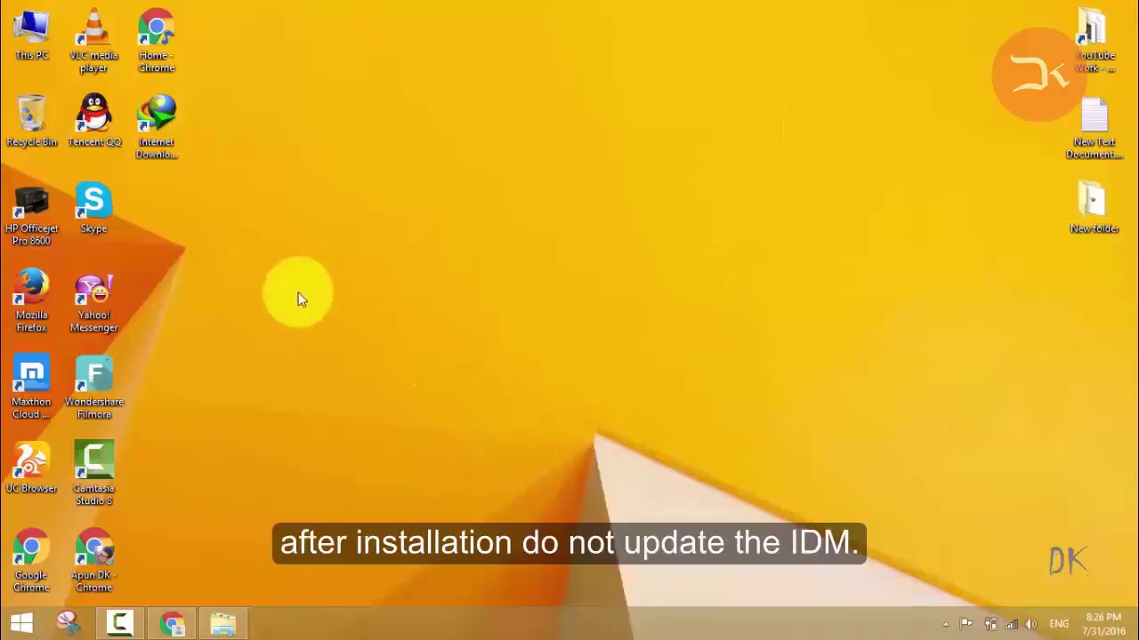
- Launch Internet Download Manager from the desktop and acknowledge the browser integration messages
double_click(174, 145)
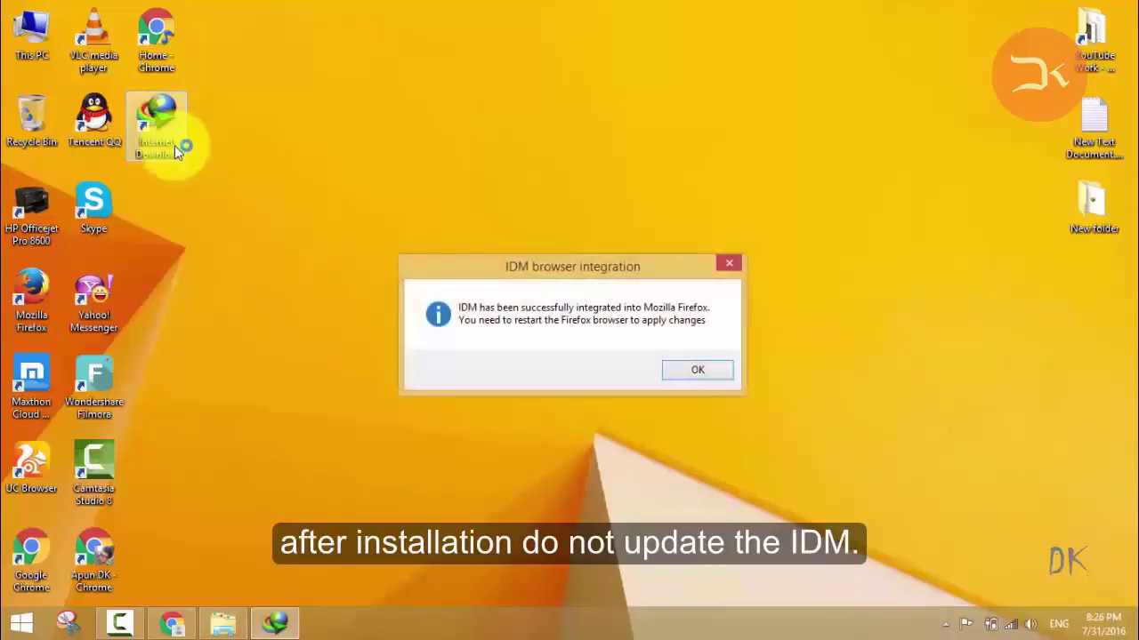
click(698, 371)
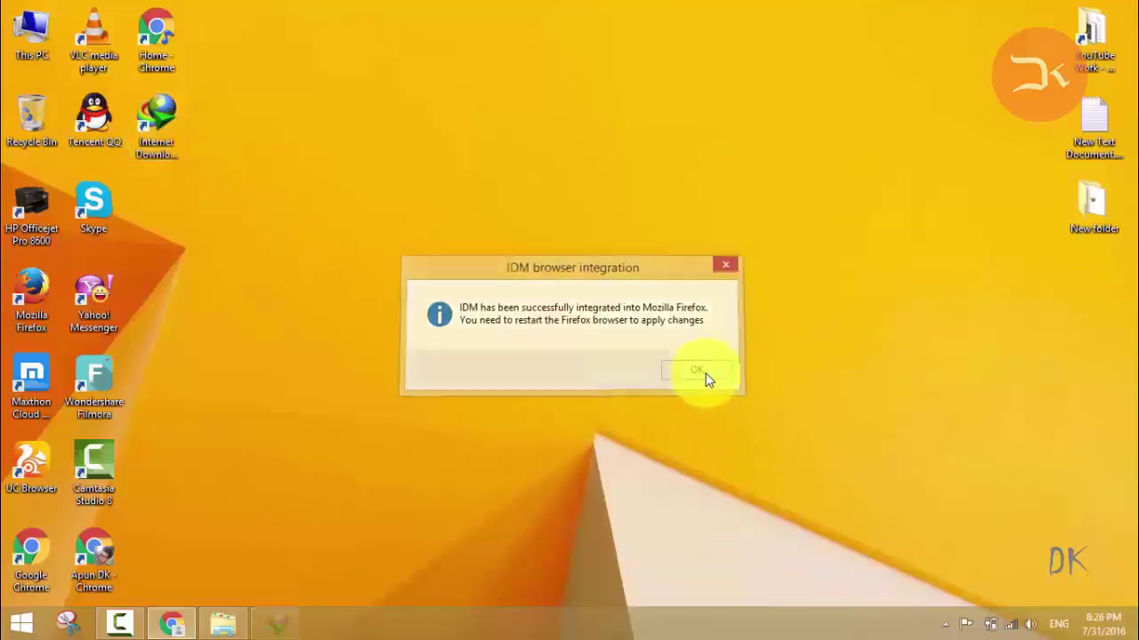
click(703, 372)
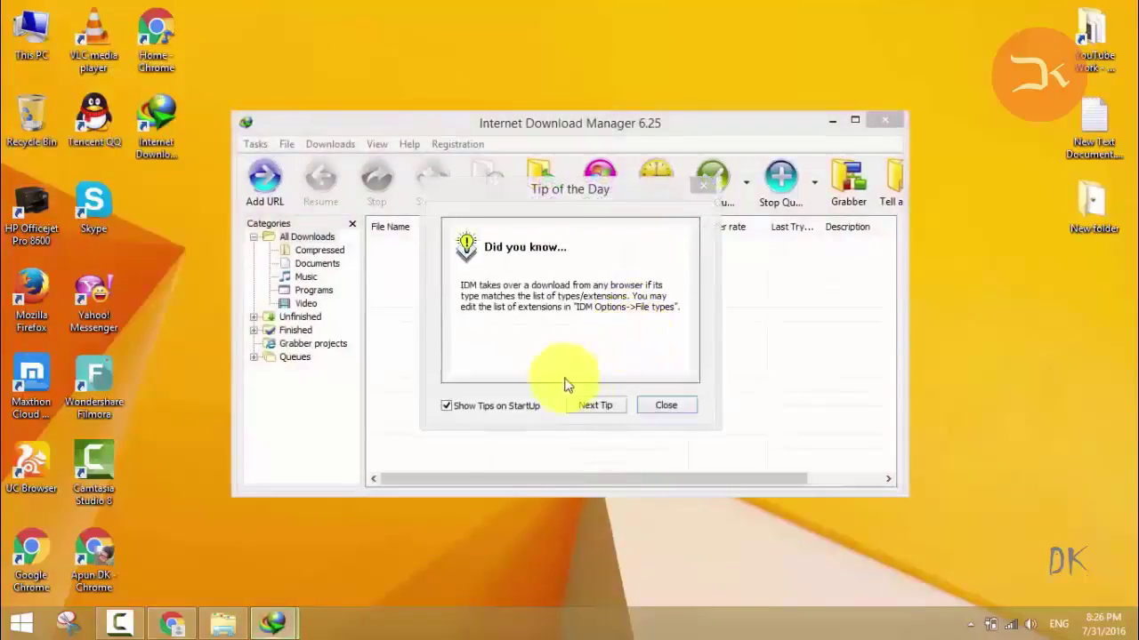
- Turn off tips on startup, close the Tip of the Day, and maximize the Internet Download Manager window
click(521, 406)
click(669, 406)
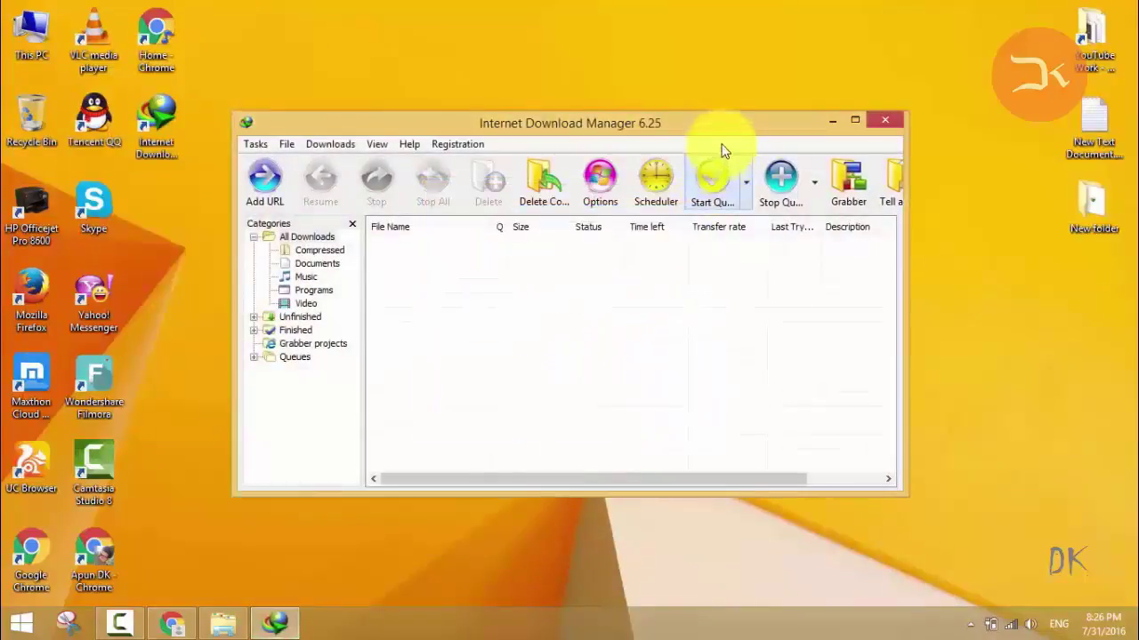
double_click(723, 124)
- Check the availability of the registration options in Internet Download Manager, and close the program
click(233, 29)
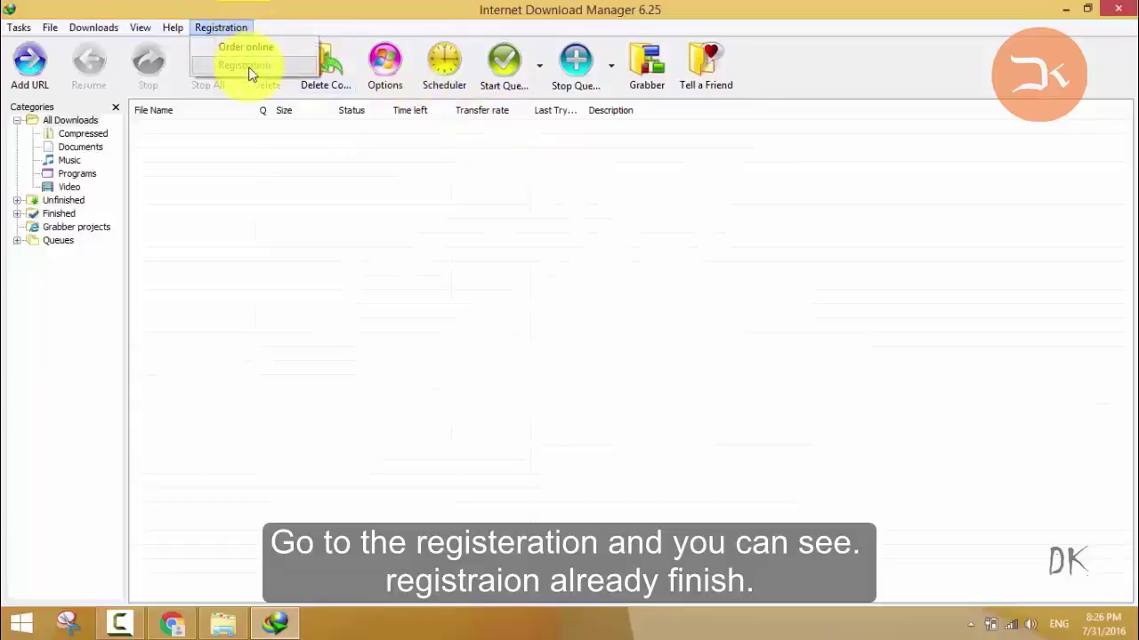
click(222, 30)
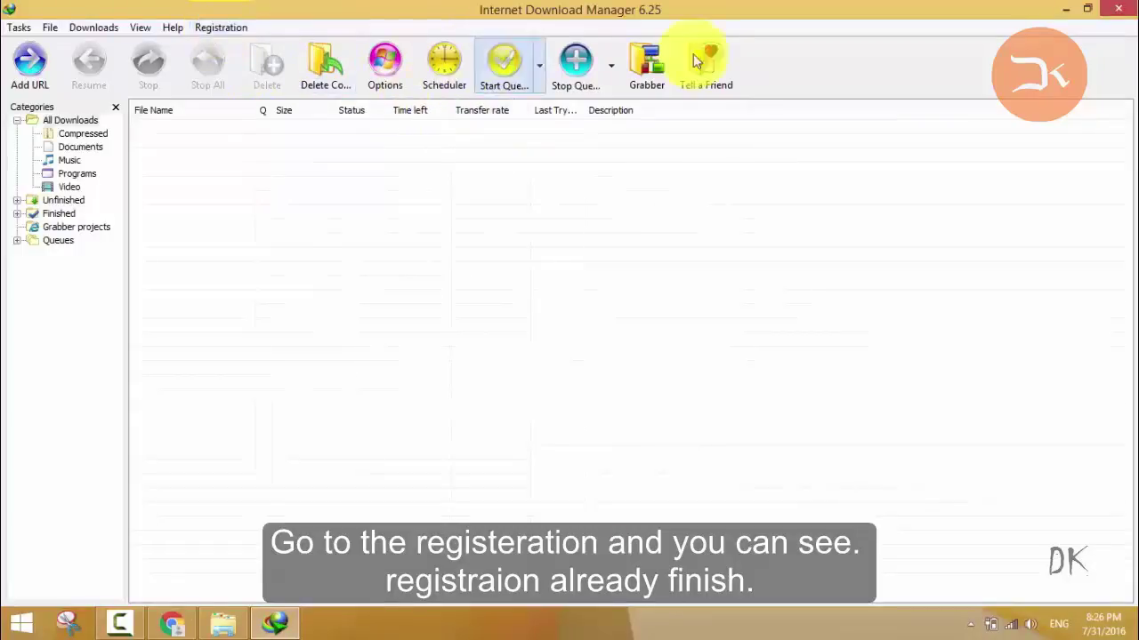
click(1118, 8)
right_click(512, 151)
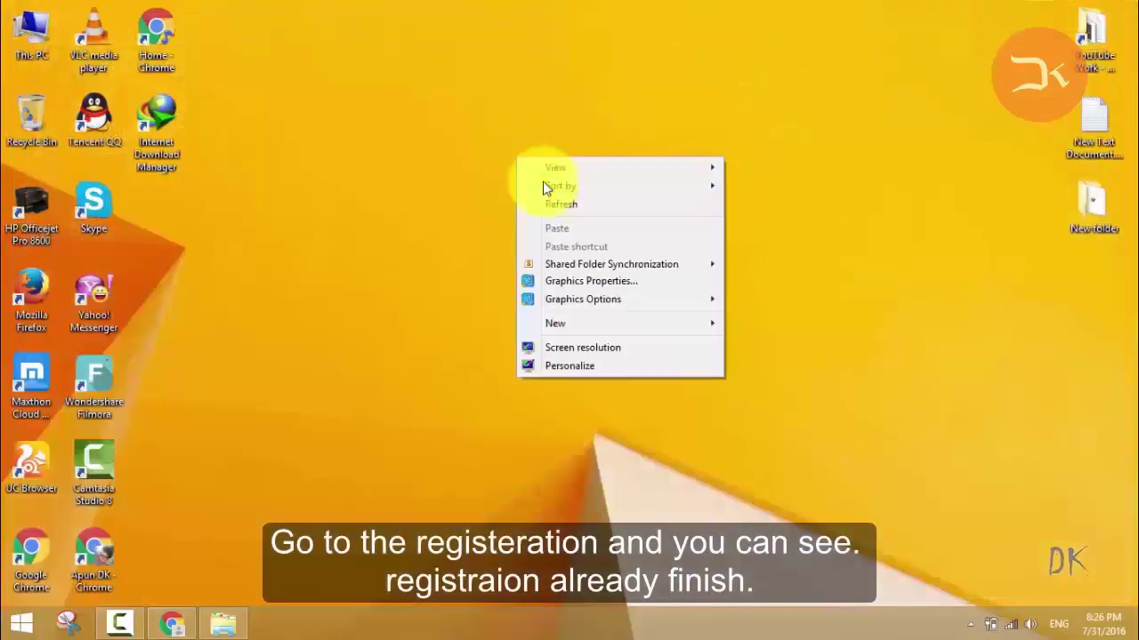
- Switch to Chrome, open its Extensions page, and locate the IDM Integration Module in the list
click(559, 196)
click(173, 624)
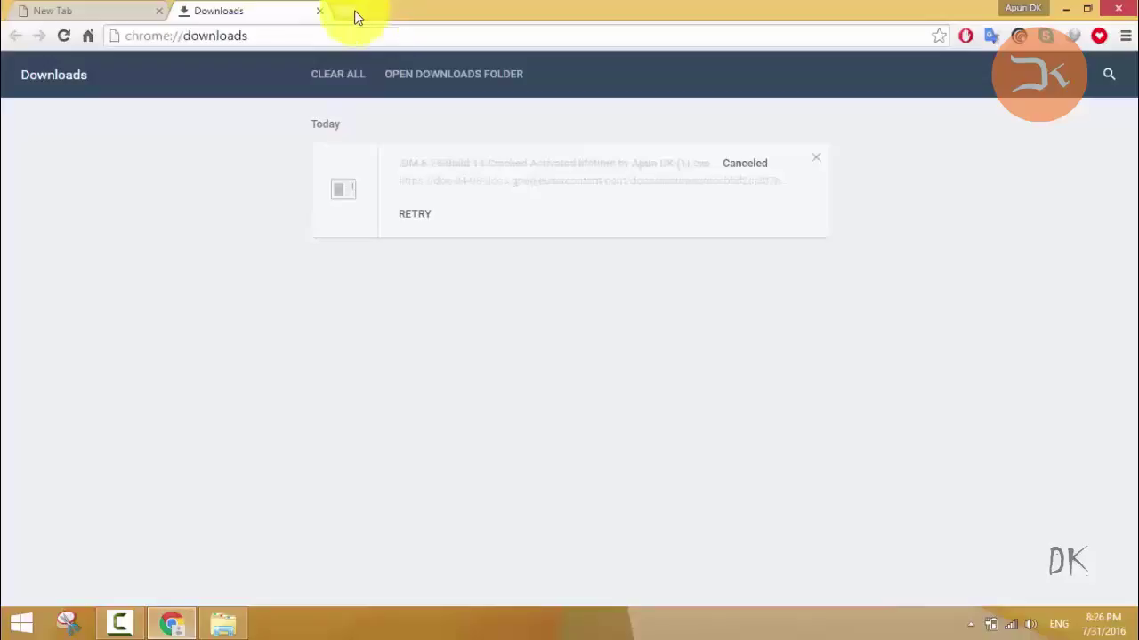
key(ctrl+h)
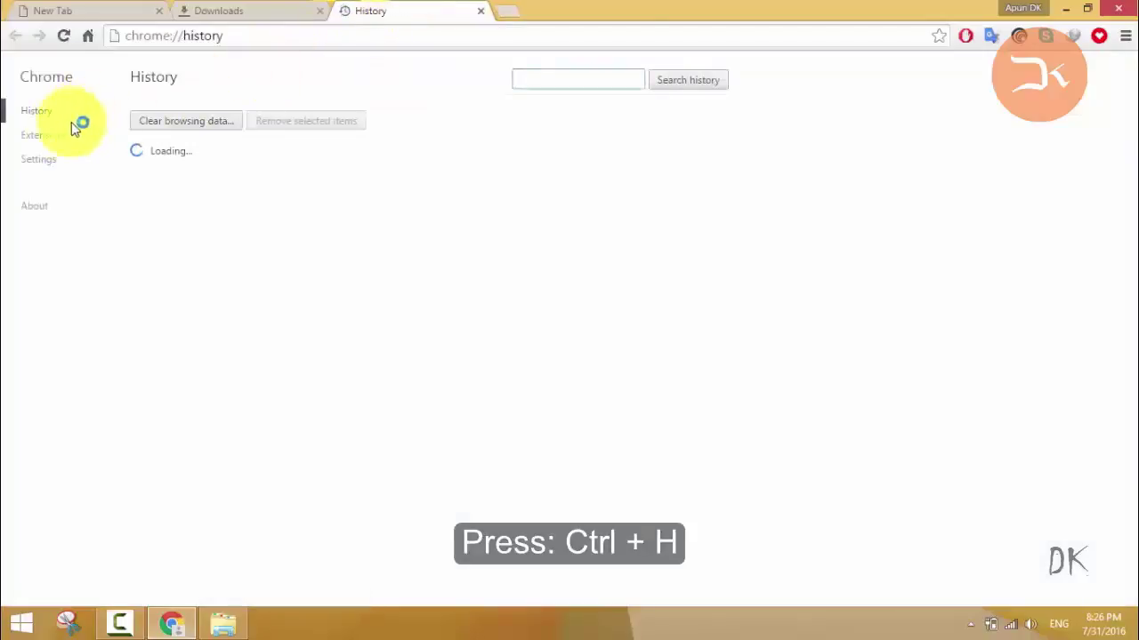
click(54, 136)
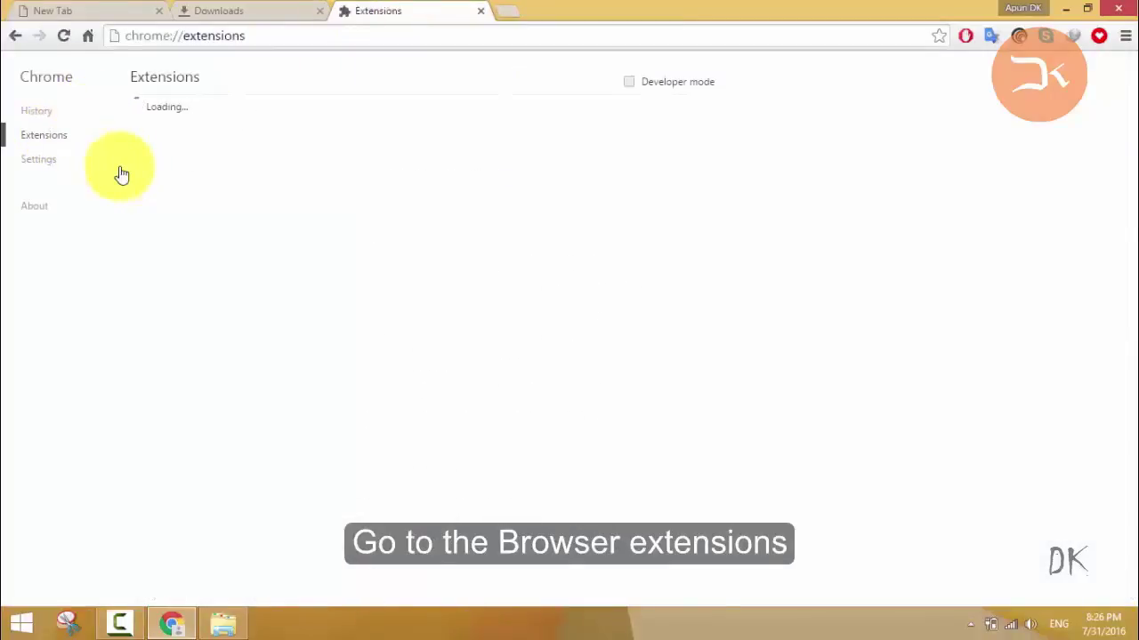
scroll(469, 363, down, 15)
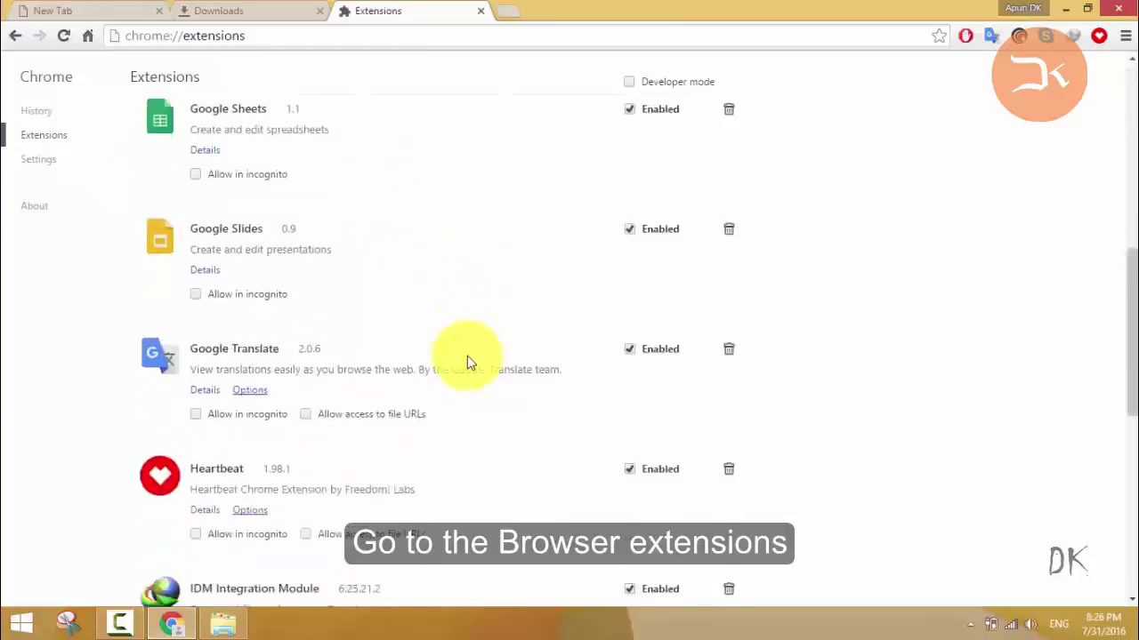
scroll(467, 360, up, 4)
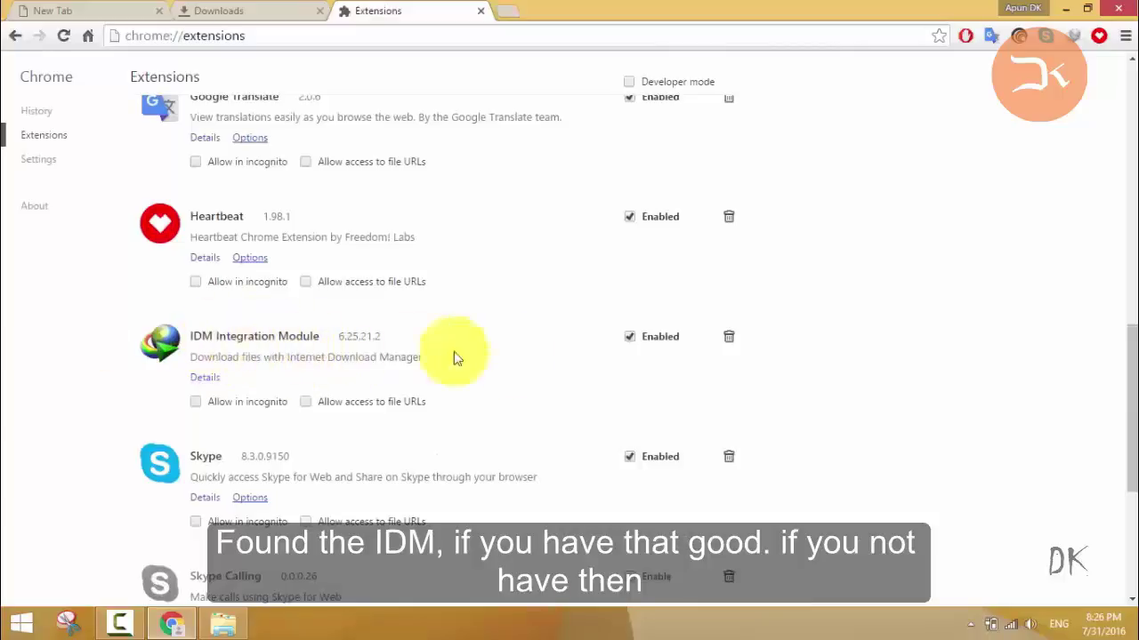
- Open the file location from the Internet Download Manager desktop shortcut's properties, and select IDMGCExt.crx in that folder
click(172, 623)
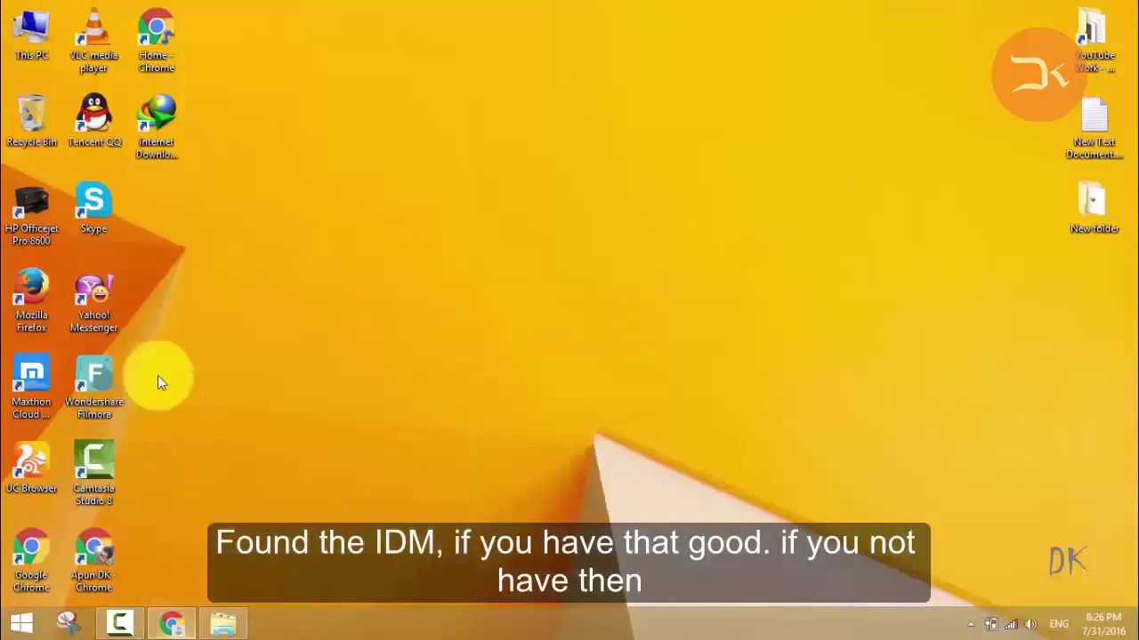
right_click(145, 143)
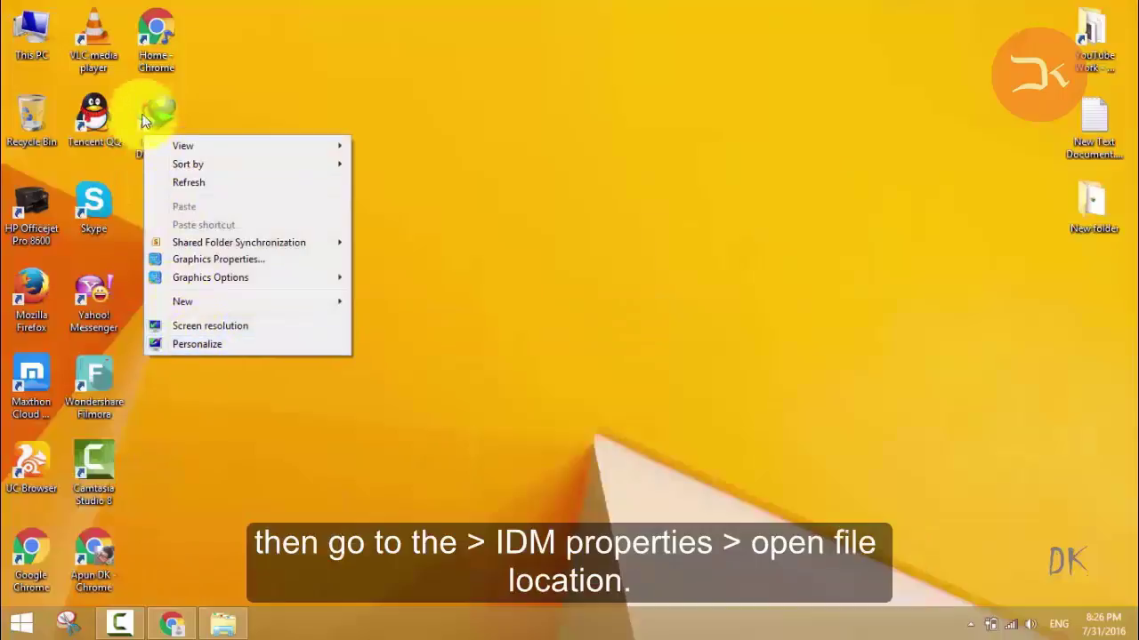
double_click(156, 114)
right_click(135, 103)
click(212, 450)
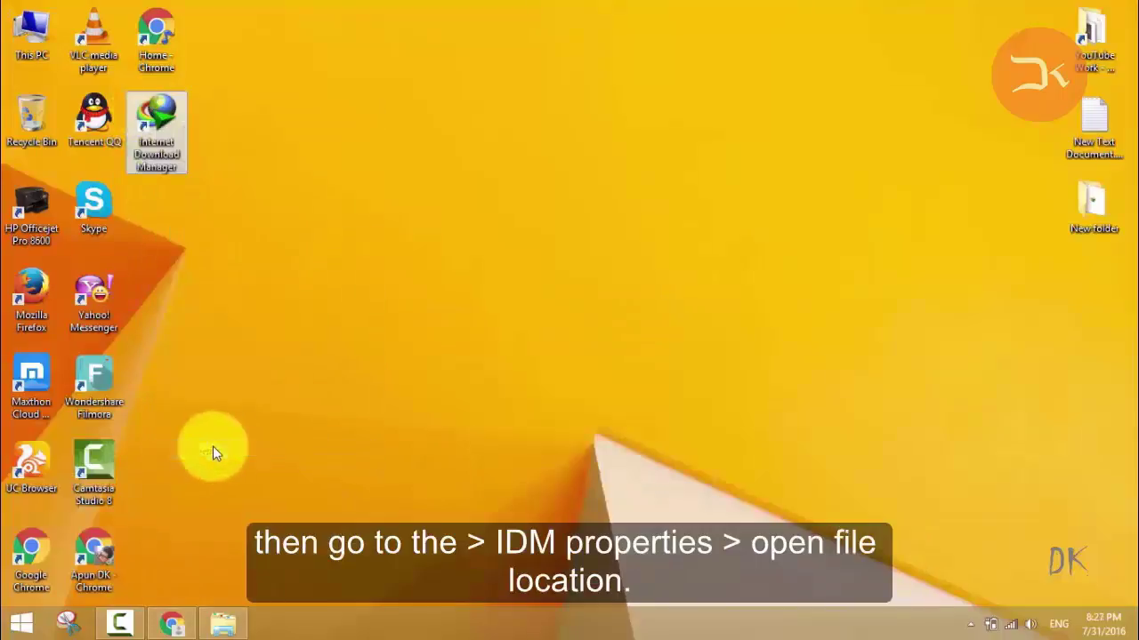
click(240, 397)
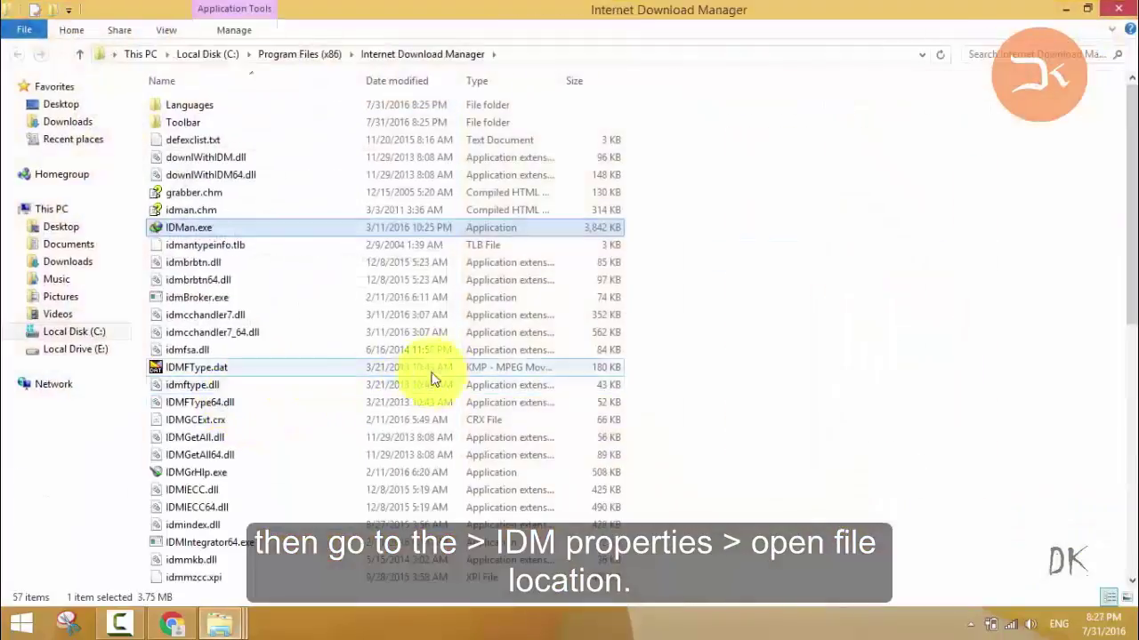
click(506, 419)
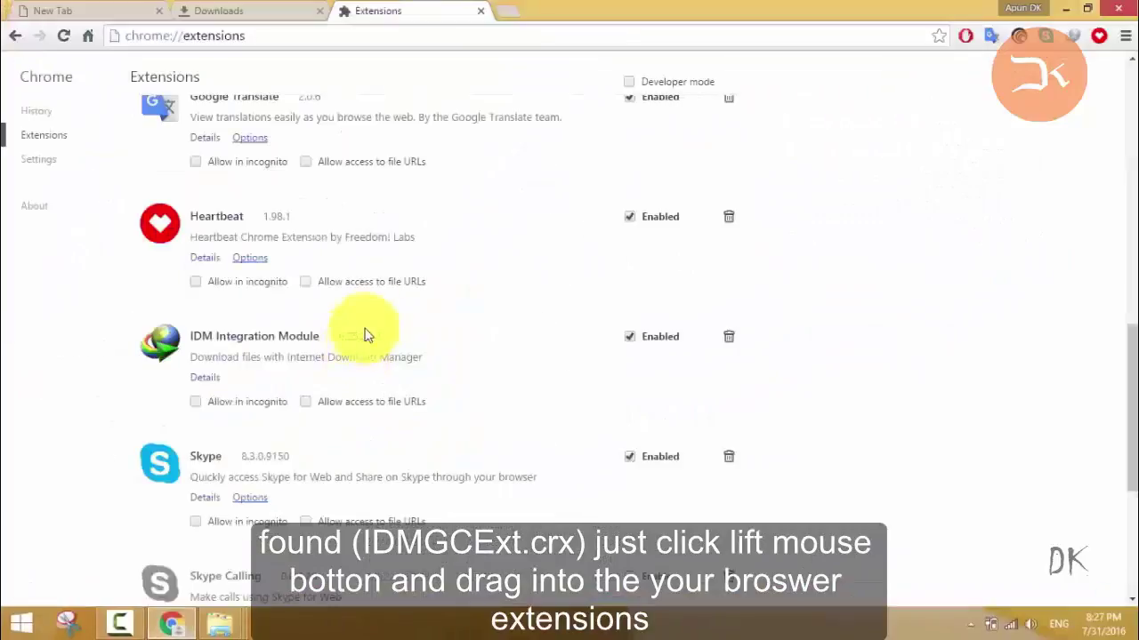
- Remove the IDM Integration Module from Chrome's extensions, and reinstall it from IDMGCExt.crx in the Internet Download Manager folder
click(729, 336)
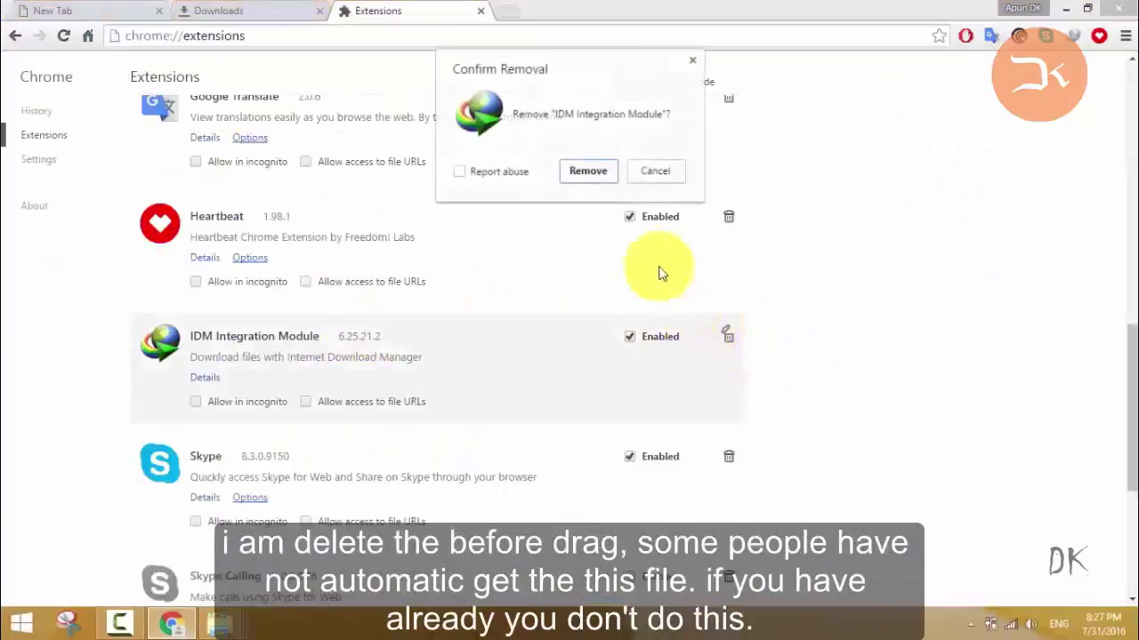
click(585, 173)
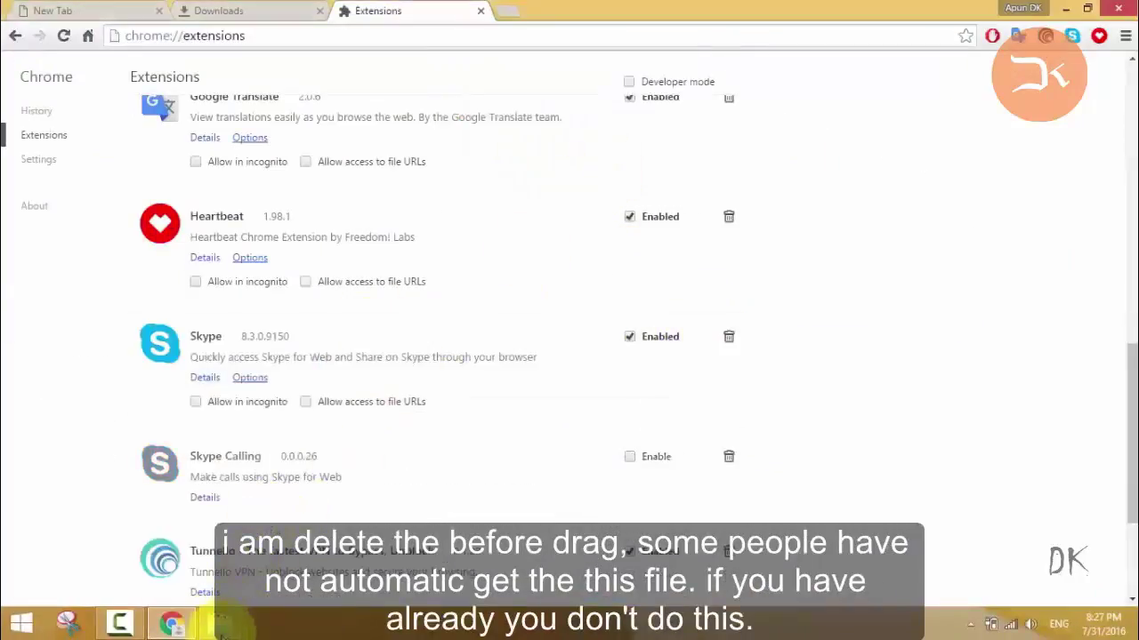
mouse_move(221, 622)
click(463, 520)
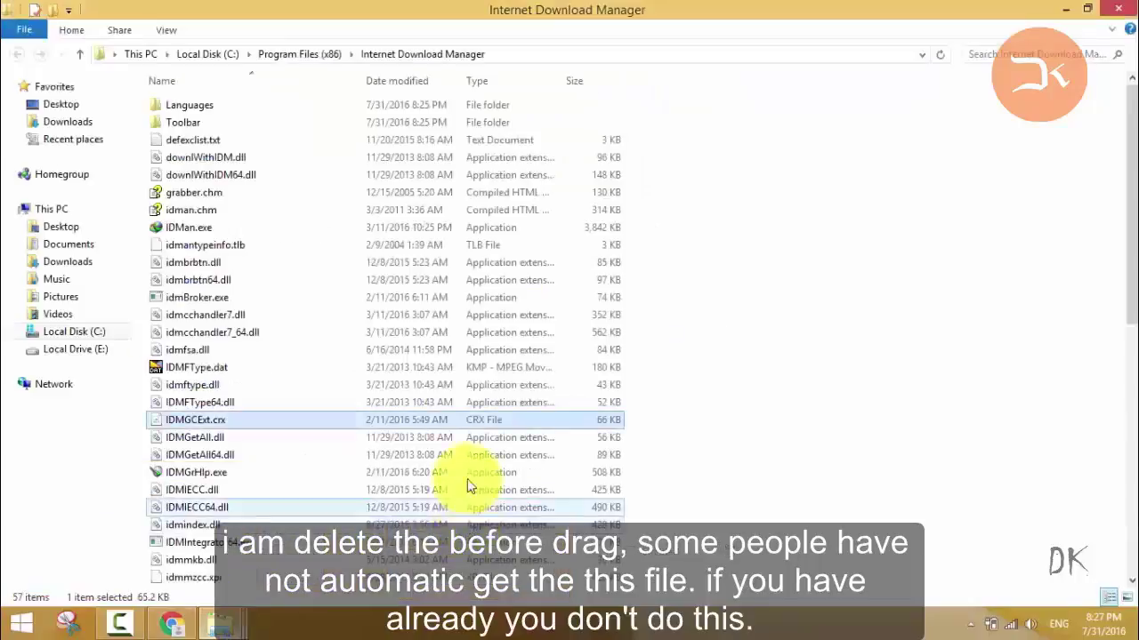
drag(425, 418, 490, 374)
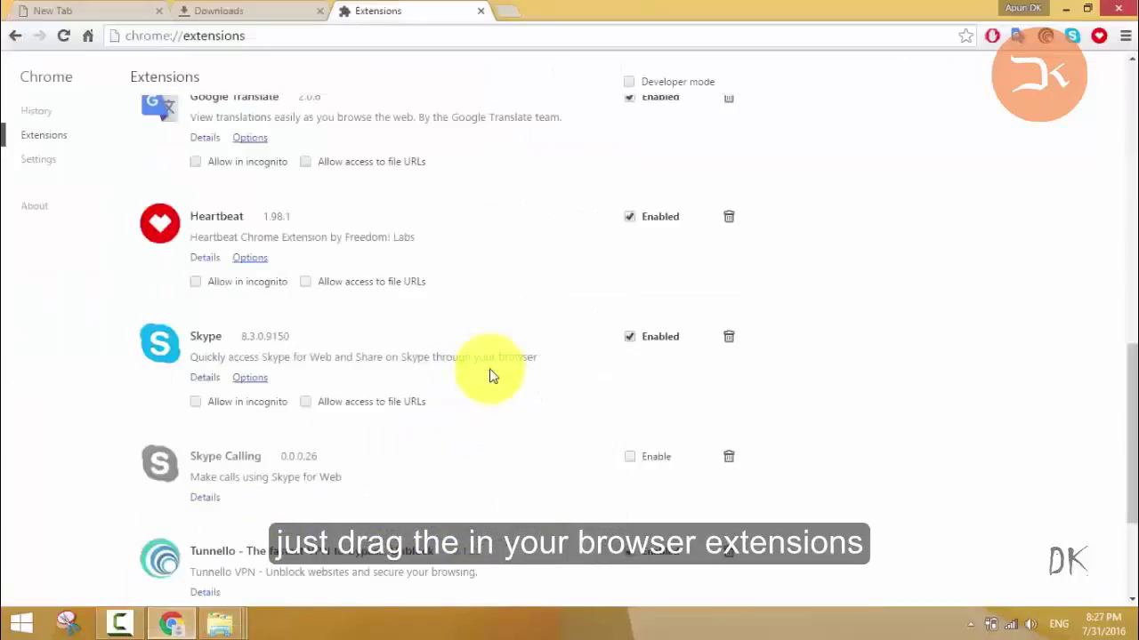
click(601, 185)
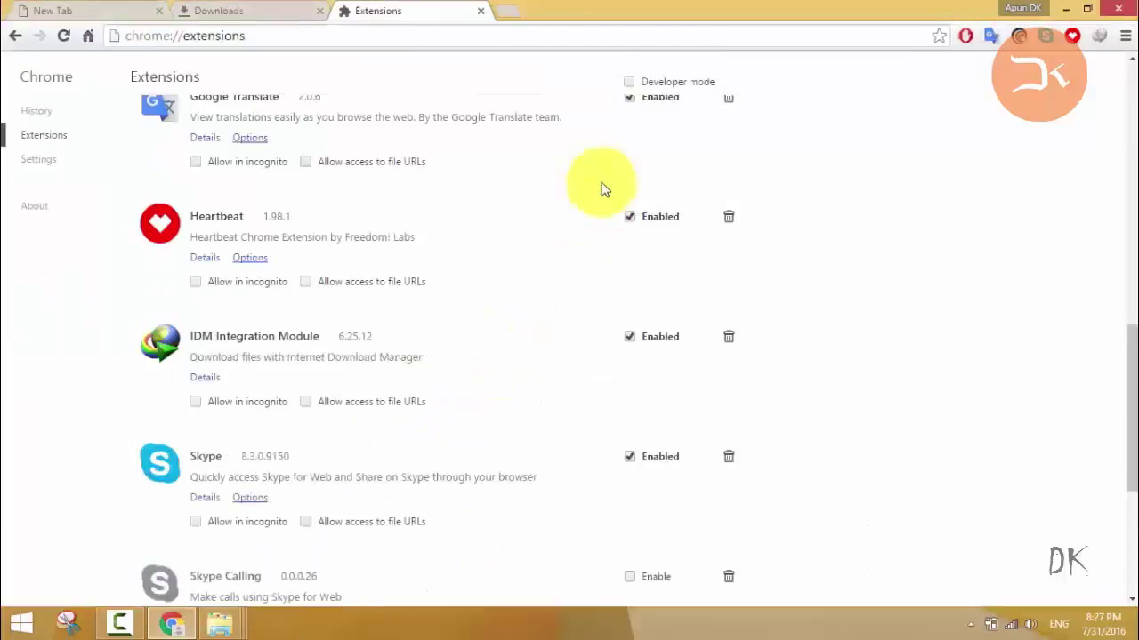
click(436, 9)
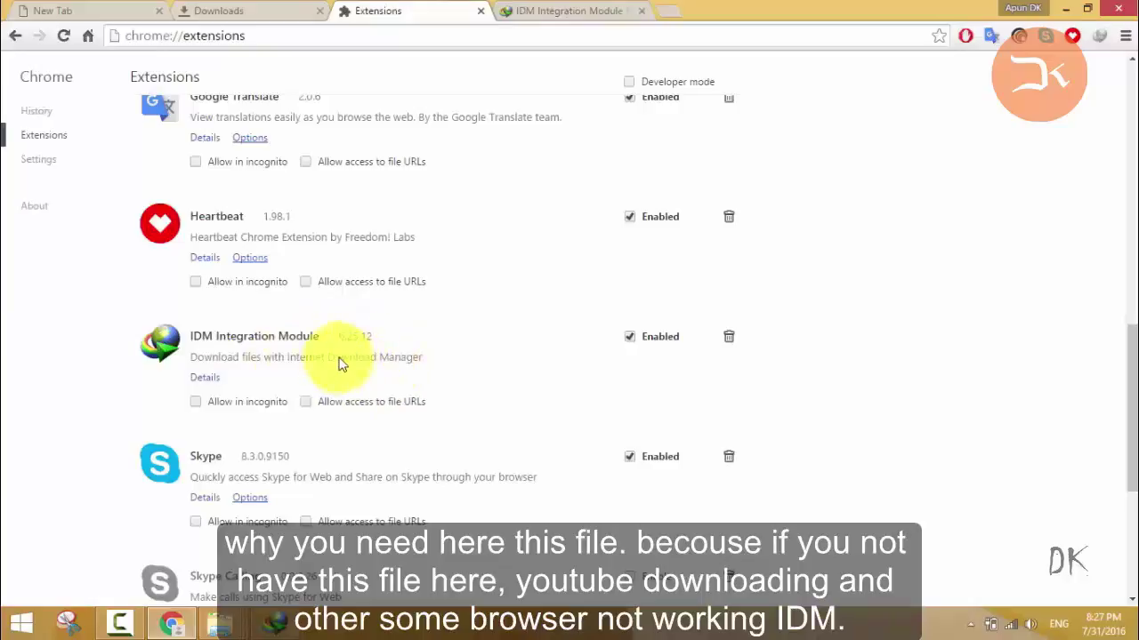
- Return to the desktop, close the Internet Download Manager shortcut's properties, and decline the offered program update
click(1065, 8)
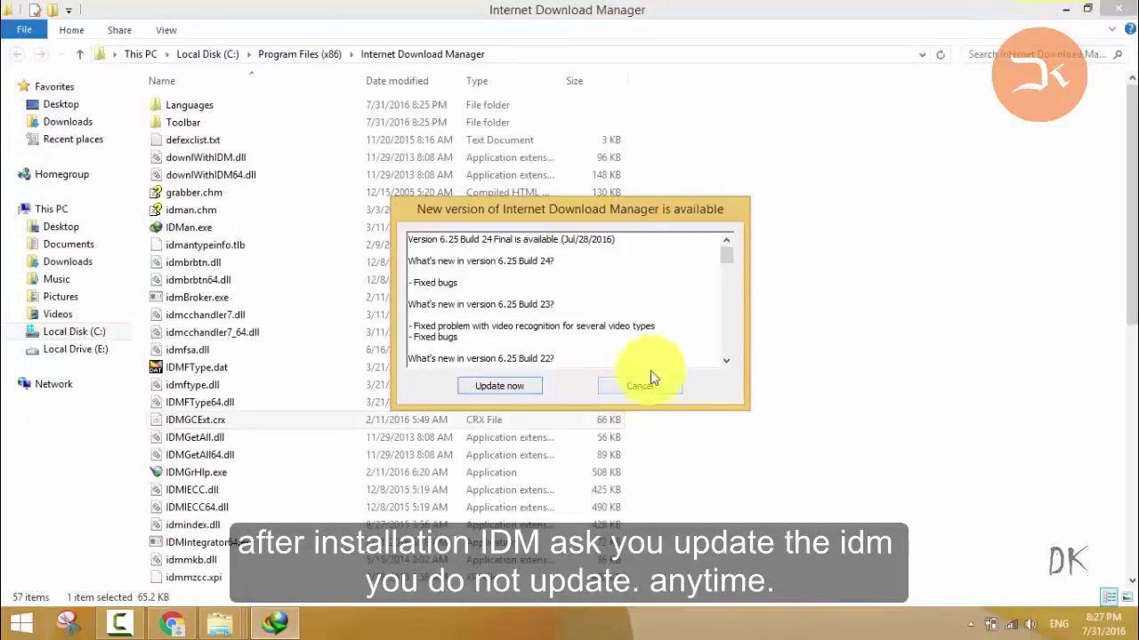
click(1061, 8)
drag(623, 218, 758, 183)
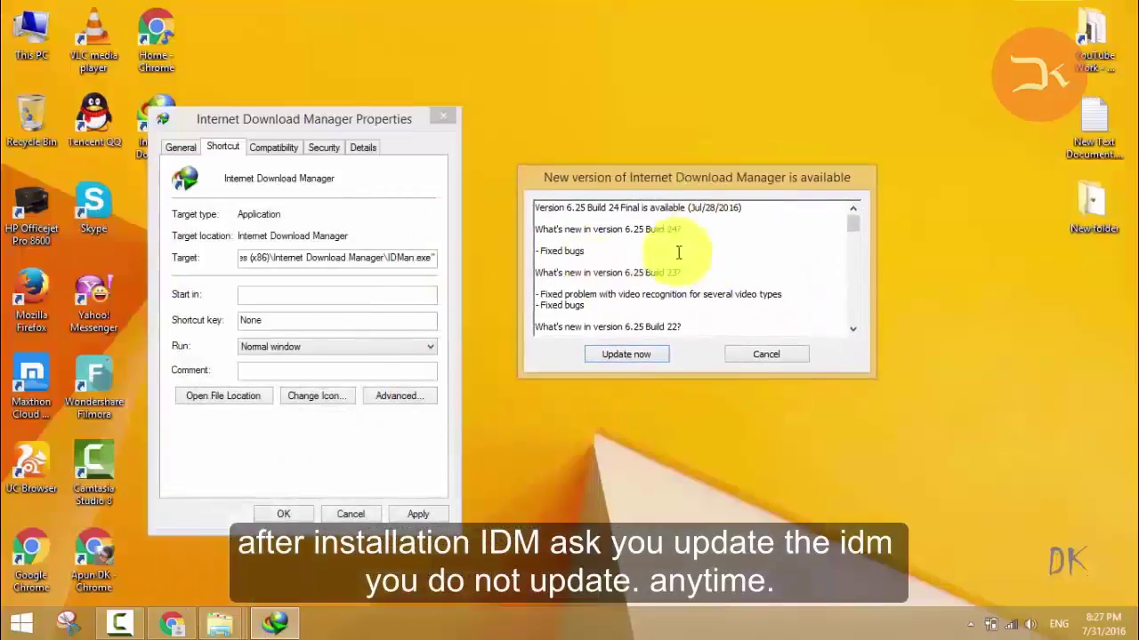
click(306, 507)
drag(653, 177, 520, 185)
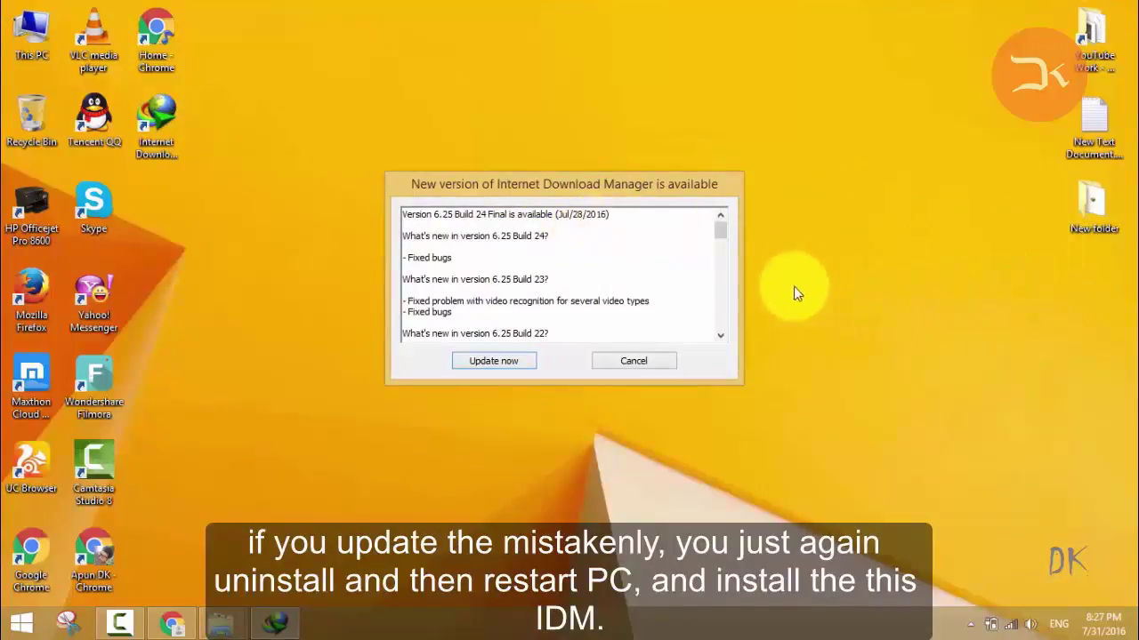
click(634, 359)
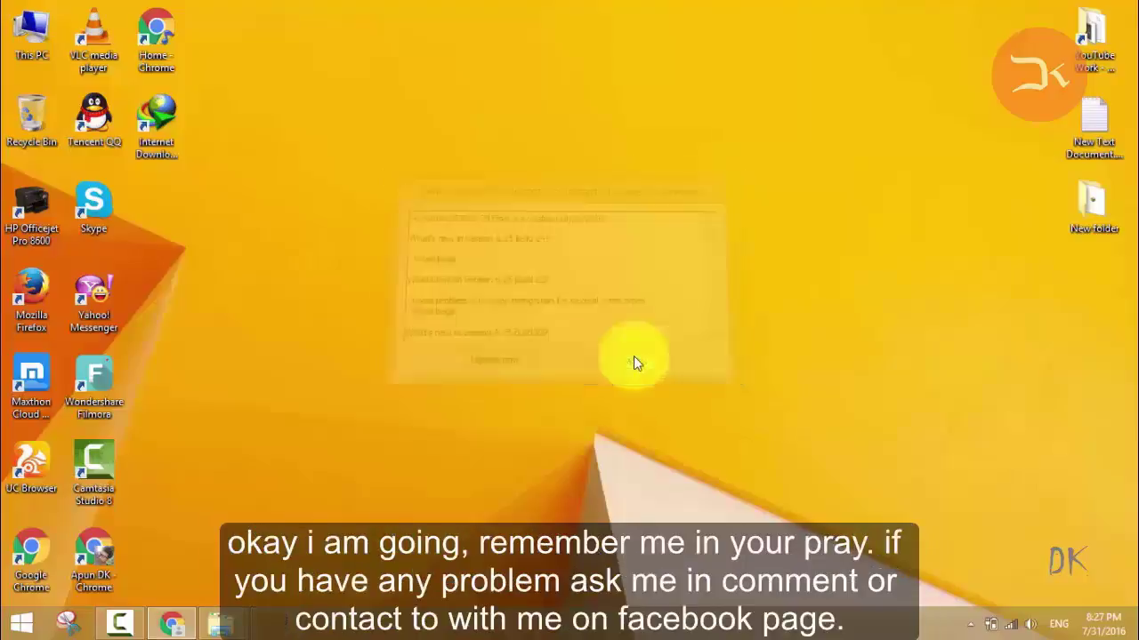